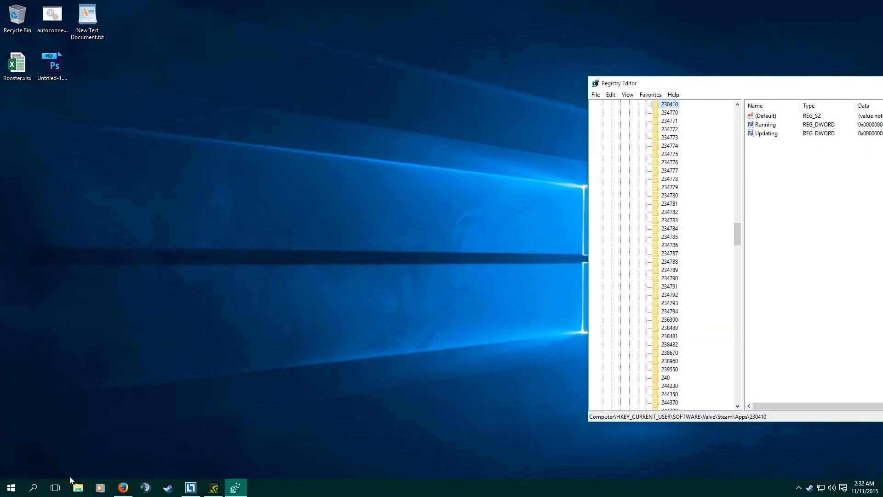
Bring the Registry Editor window fully into view and collapse the HKEY_CURRENT_USER branch.
{"action": "left_click_drag", "start_coordinate": [731, 87], "coordinate": [424, 112]}
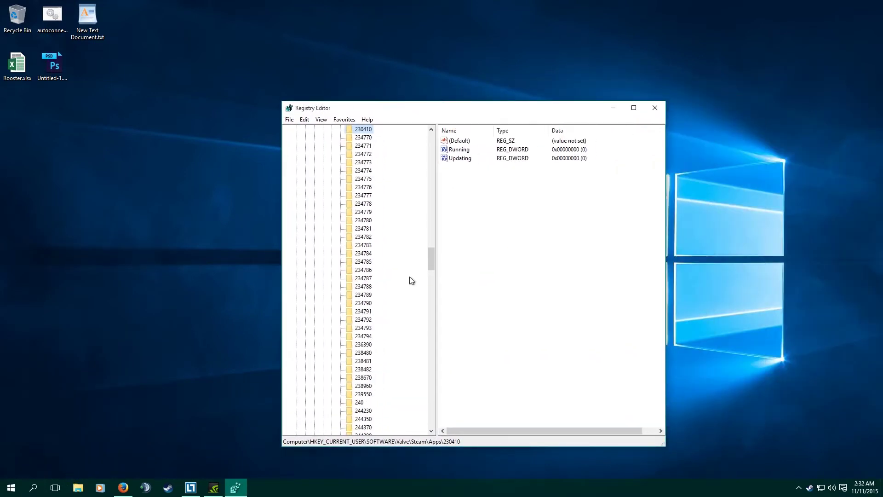
{"action": "left_click_drag", "start_coordinate": [433, 261], "coordinate": [432, 122]}
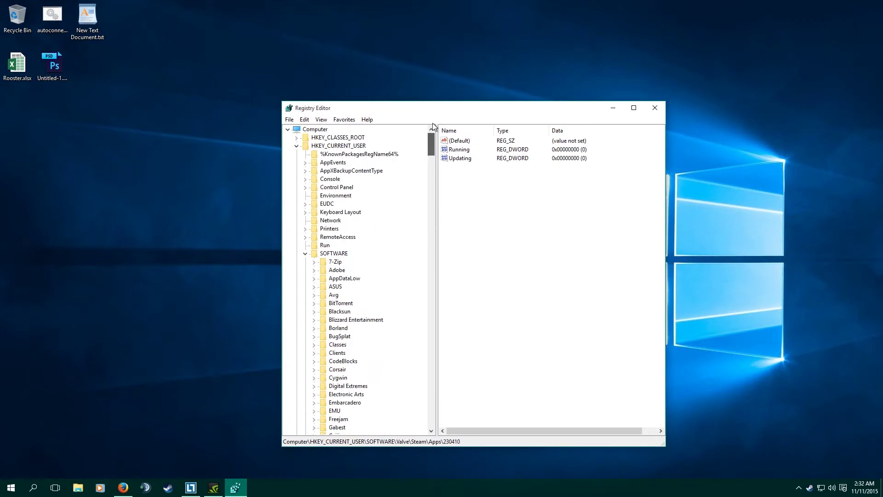
{"action": "left_click", "coordinate": [296, 145]}
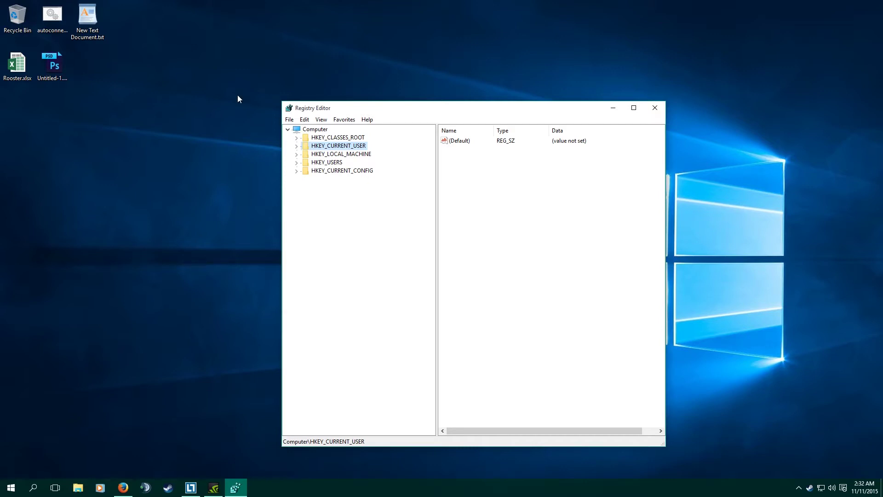
Expand the registry tree down to HKEY_LOCAL_MACHINE\SYSTEM\CurrentControlSet\Services.
{"action": "left_click", "coordinate": [296, 154]}
{"action": "left_click", "coordinate": [305, 212]}
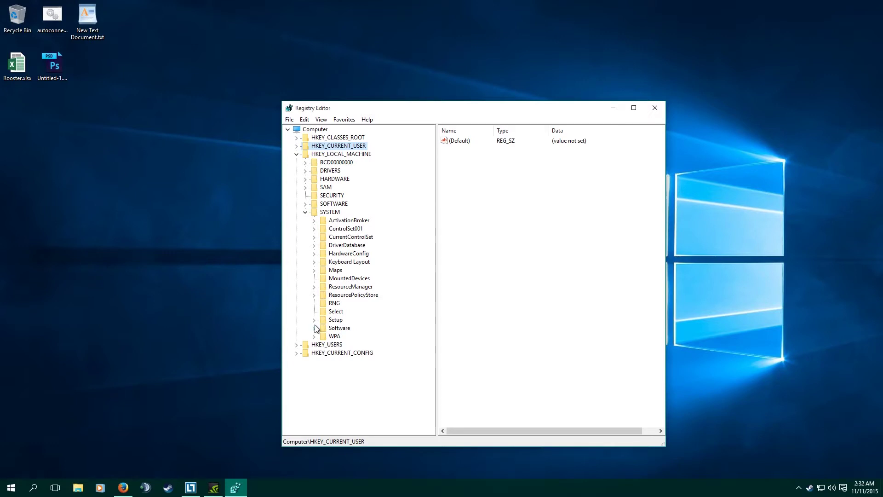
{"action": "left_click", "coordinate": [314, 237]}
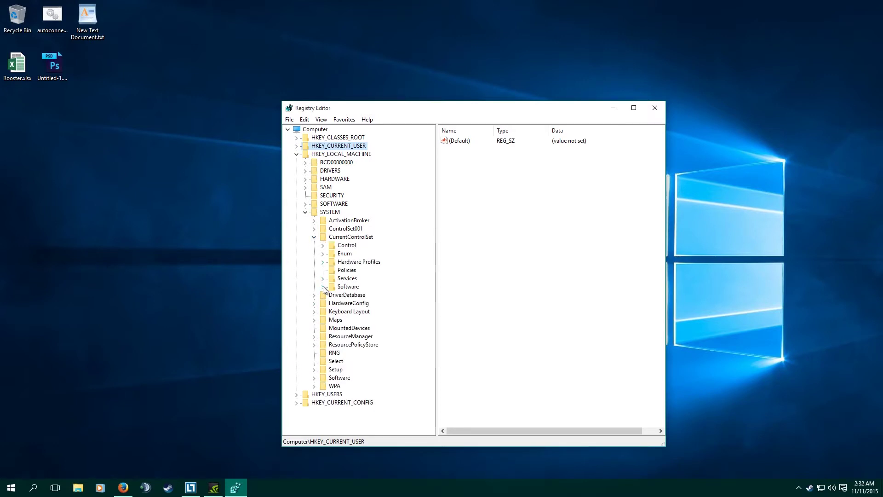
{"action": "left_click", "coordinate": [323, 278]}
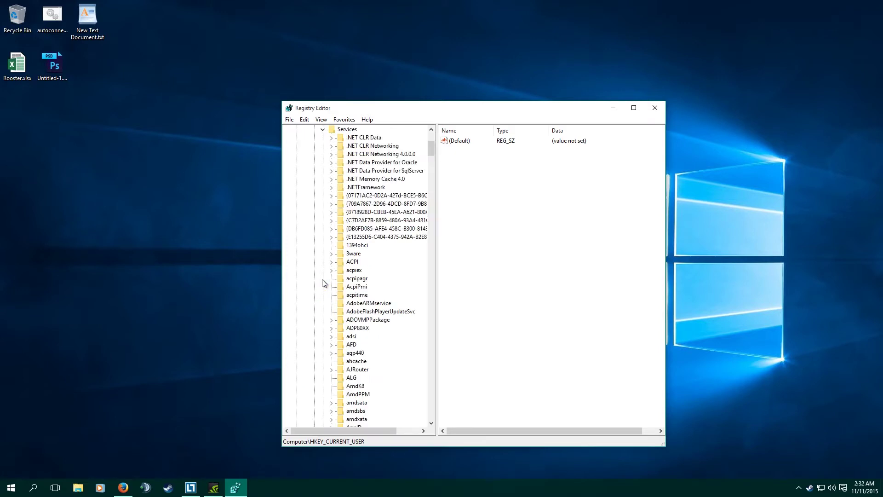
Find the Tcpip key under Services and expand its Parameters\Interfaces branch.
{"action": "scroll", "coordinate": [377, 311], "scroll_direction": "down", "scroll_amount": 20}
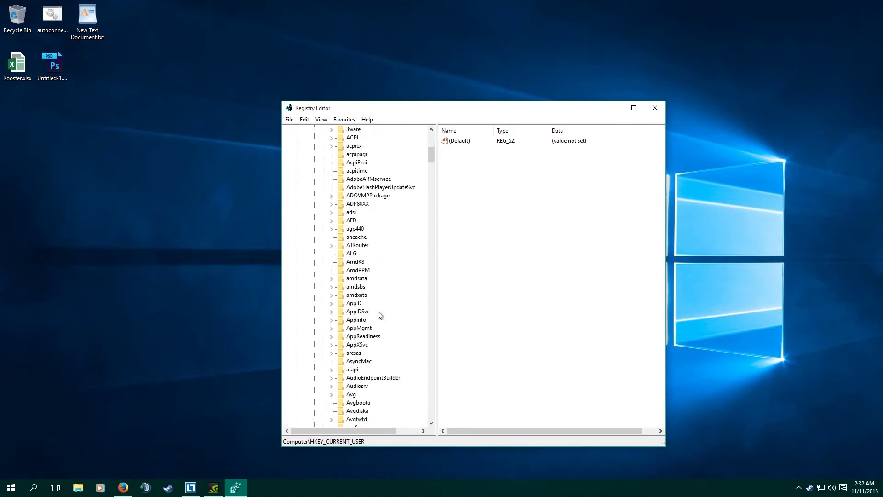
{"action": "scroll", "coordinate": [364, 320], "scroll_direction": "down", "scroll_amount": 20}
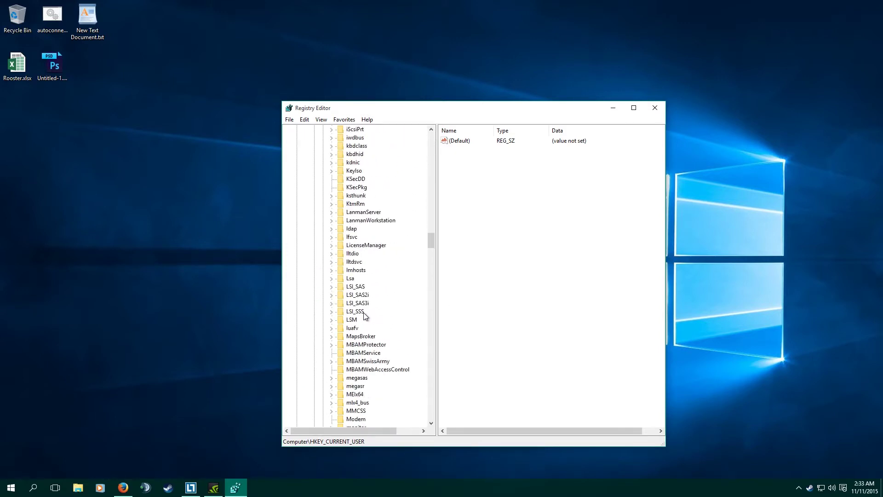
{"action": "scroll", "coordinate": [364, 312], "scroll_direction": "down", "scroll_amount": 20}
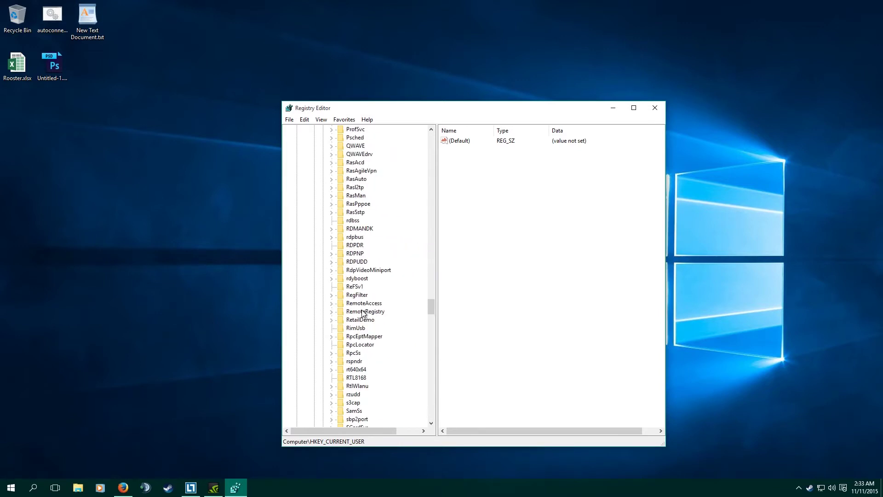
{"action": "scroll", "coordinate": [364, 312], "scroll_direction": "down", "scroll_amount": 6}
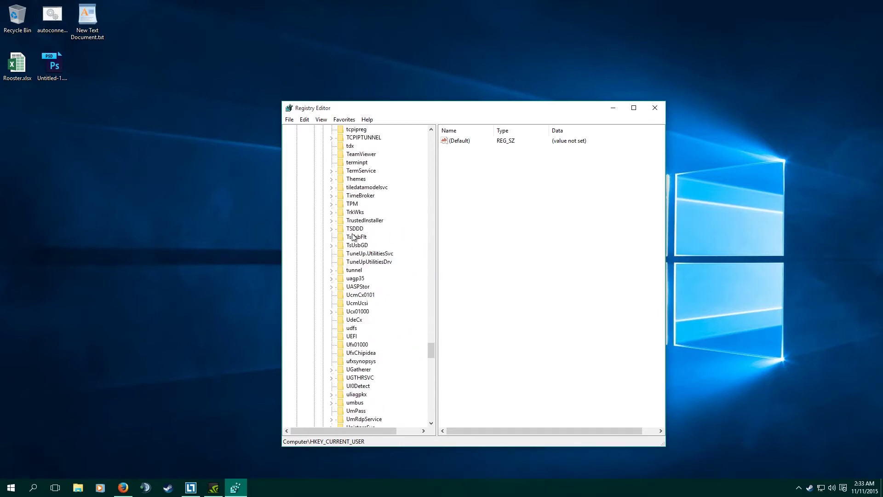
{"action": "scroll", "coordinate": [352, 212], "scroll_direction": "down", "scroll_amount": 2}
{"action": "scroll", "coordinate": [352, 207], "scroll_direction": "up", "scroll_amount": 1}
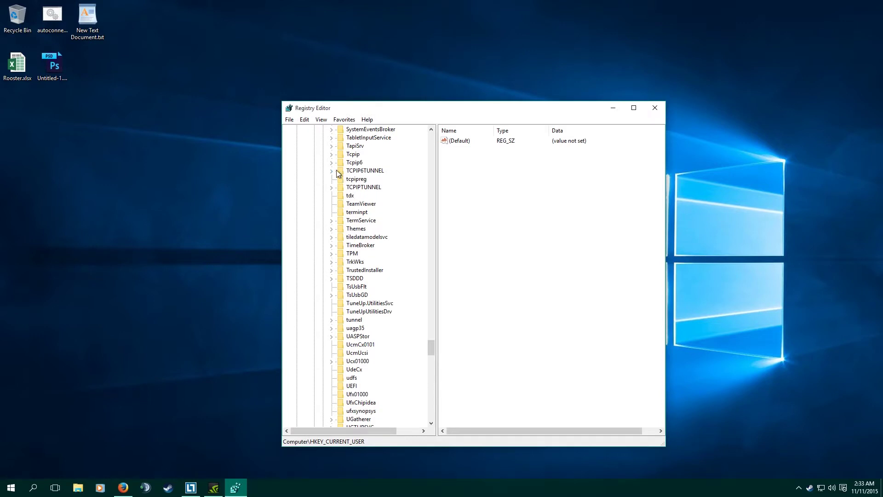
{"action": "left_click", "coordinate": [331, 154]}
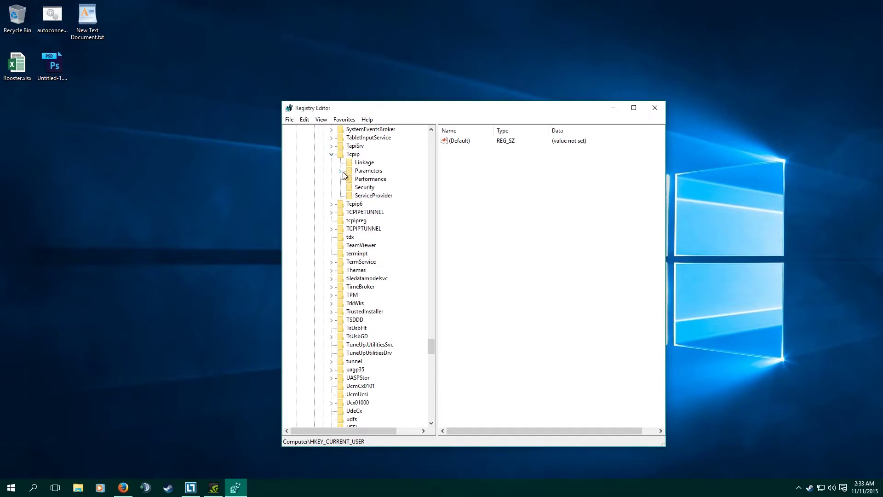
{"action": "left_click", "coordinate": [341, 171]}
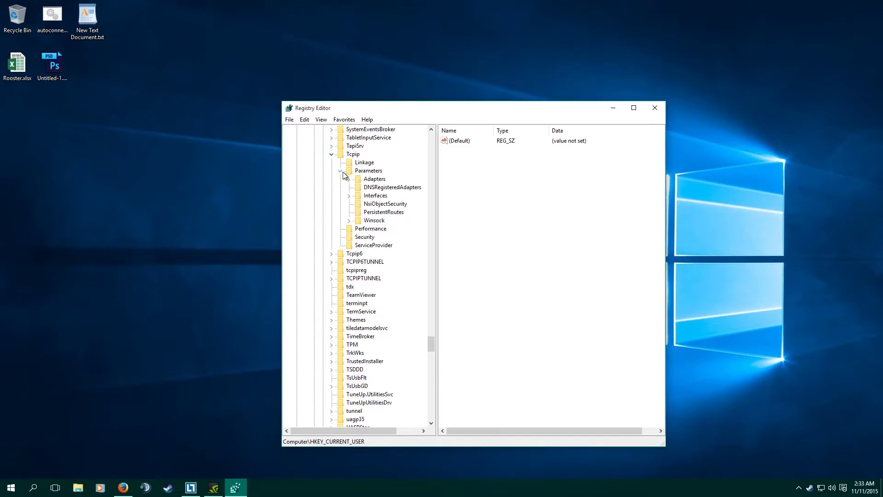
{"action": "left_click", "coordinate": [349, 195]}
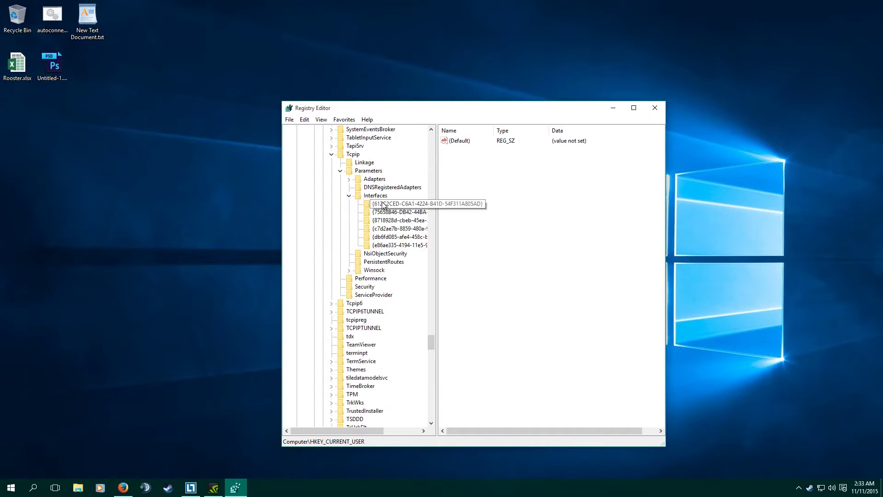
Check the keys under Interfaces and select the active network adapter's key, the one beginning with db6fd085.
{"action": "left_click", "coordinate": [383, 212]}
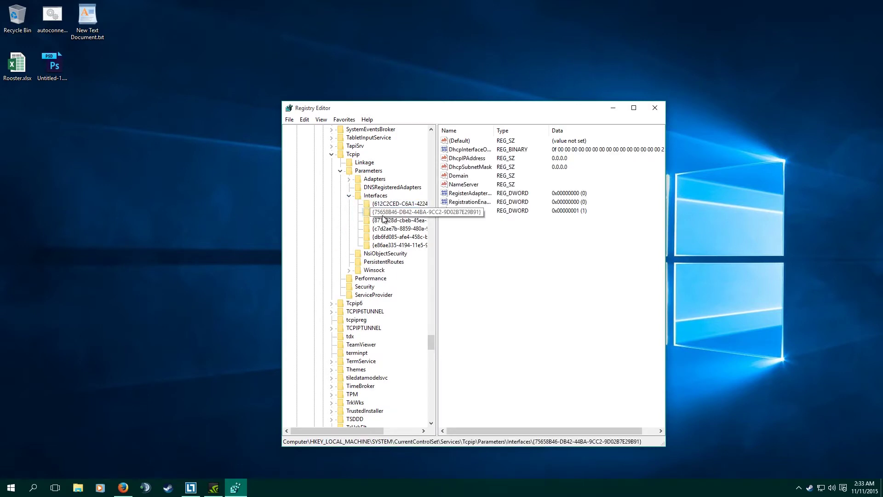
{"action": "key", "text": "Up"}
{"action": "key", "text": "Down"}
{"action": "left_click", "coordinate": [394, 220]}
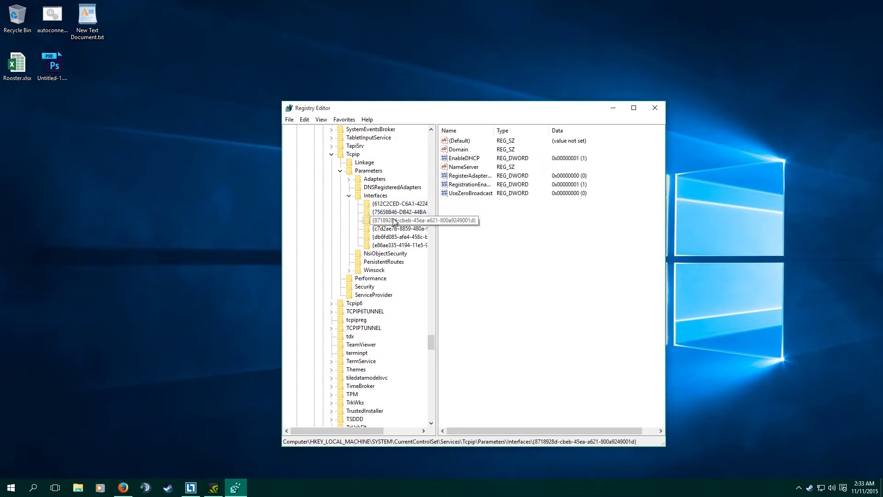
{"action": "left_click", "coordinate": [395, 236]}
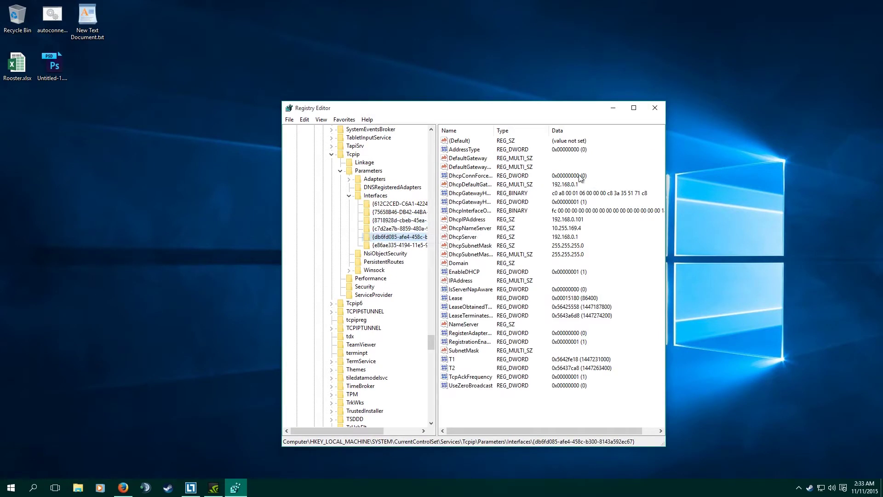
{"action": "left_click", "coordinate": [404, 245]}
{"action": "left_click", "coordinate": [402, 229]}
{"action": "left_click", "coordinate": [400, 220]}
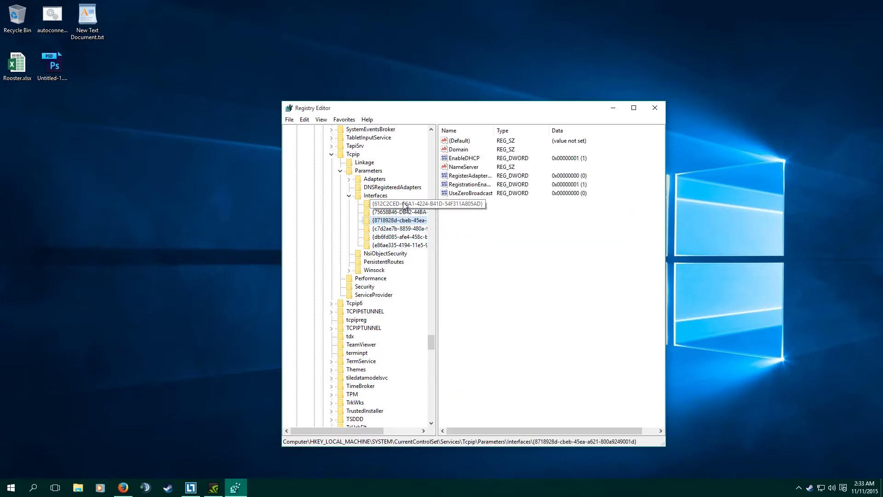
{"action": "left_click", "coordinate": [404, 206]}
{"action": "left_click", "coordinate": [412, 234]}
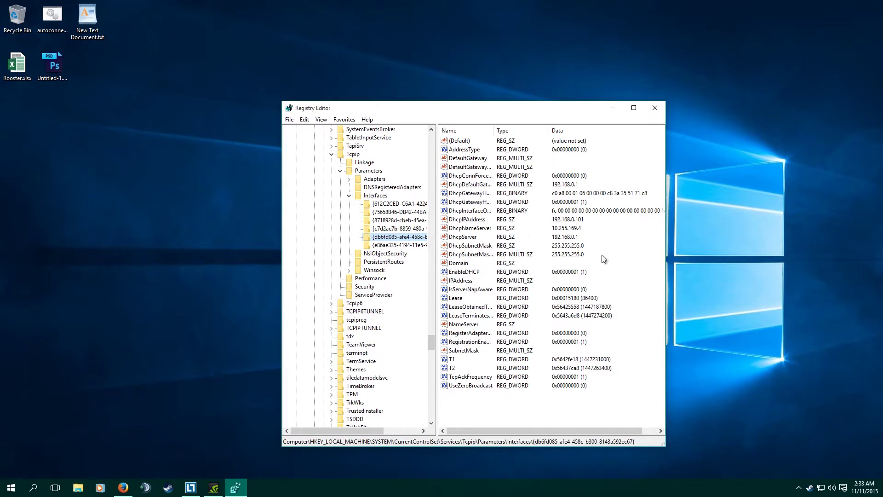
Add a new DWORD (32-bit) value with the default name to the active adapter's interface key.
{"action": "left_click", "coordinate": [478, 380]}
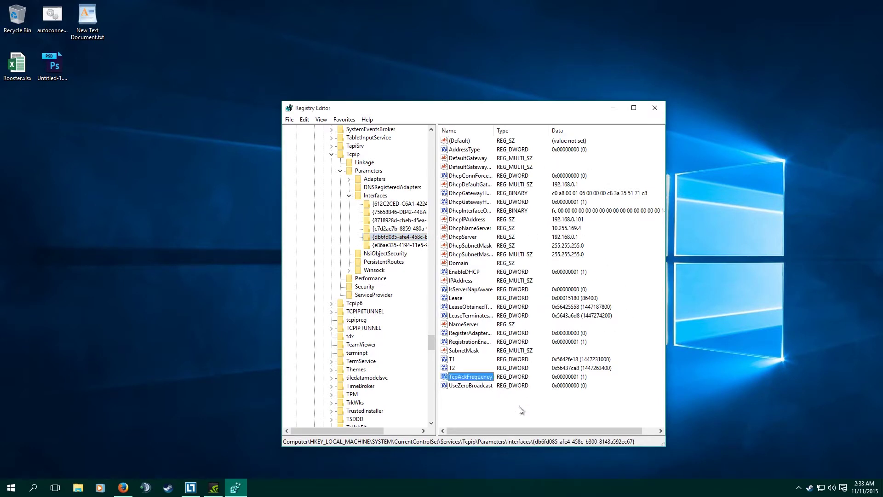
{"action": "right_click", "coordinate": [492, 408]}
{"action": "mouse_move", "coordinate": [521, 415]}
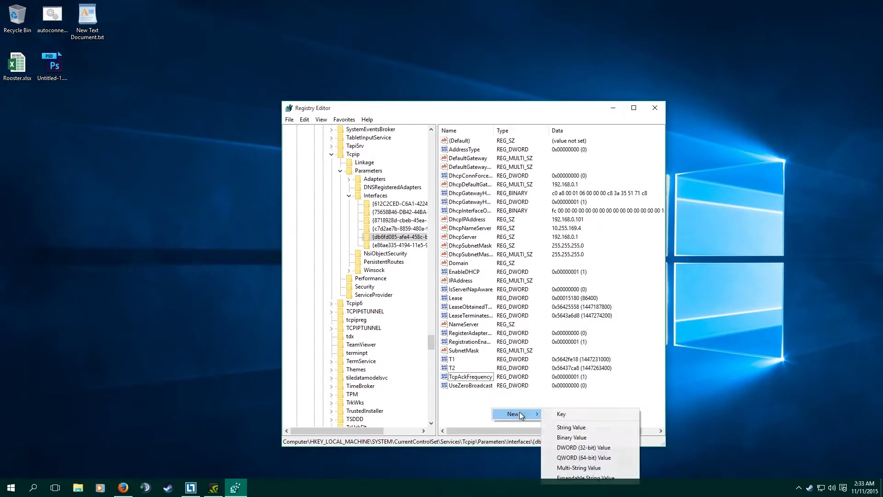
{"action": "left_click", "coordinate": [570, 447]}
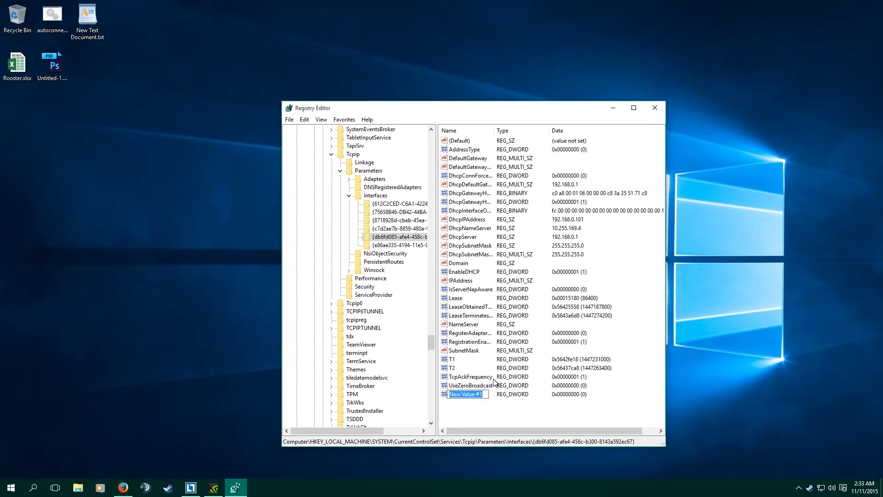
{"action": "key", "text": "Return"}
{"action": "left_click", "coordinate": [486, 394]}
Open the TcpAckFrequency value for editing to view its data, and cancel without changing it.
{"action": "right_click", "coordinate": [478, 377]}
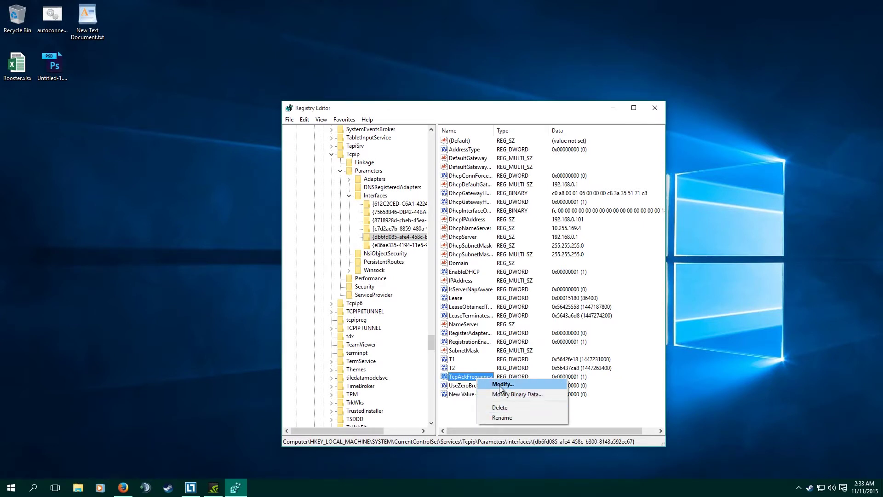
{"action": "left_click", "coordinate": [503, 384]}
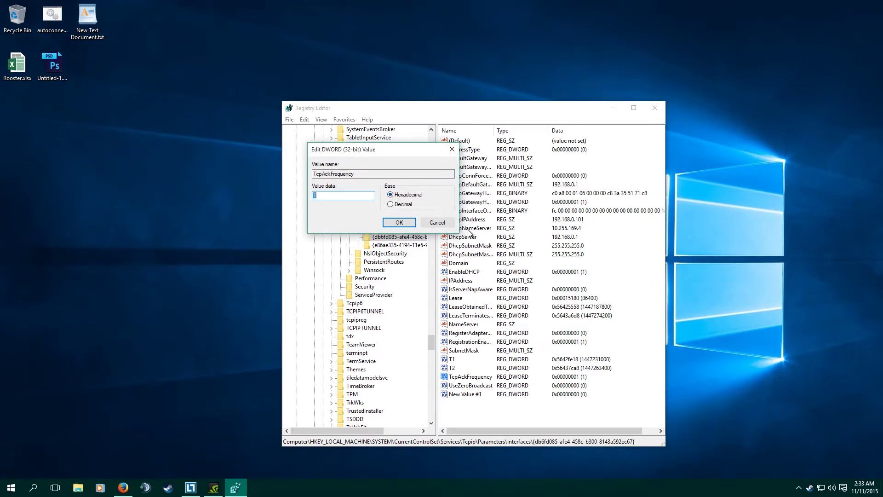
{"action": "left_click", "coordinate": [452, 225]}
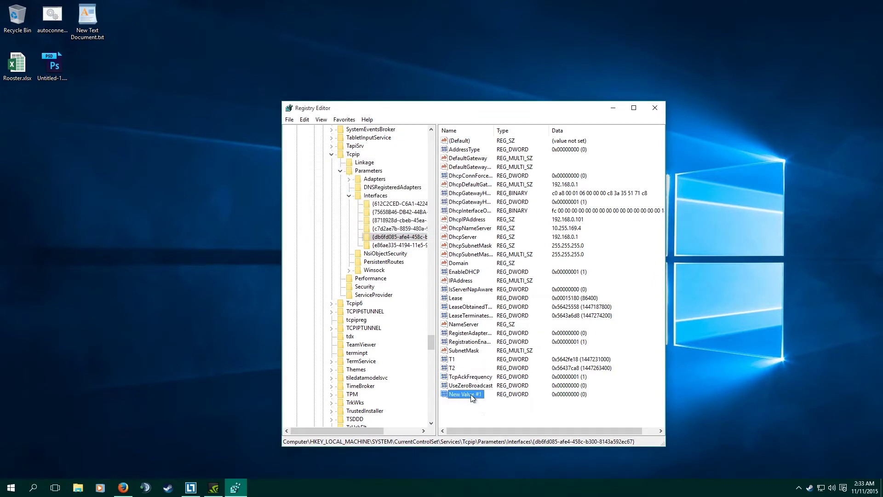
Delete the newly added New Value #1 entry from the interface key.
{"action": "key", "text": "Delete"}
{"action": "left_click", "coordinate": [514, 247]}
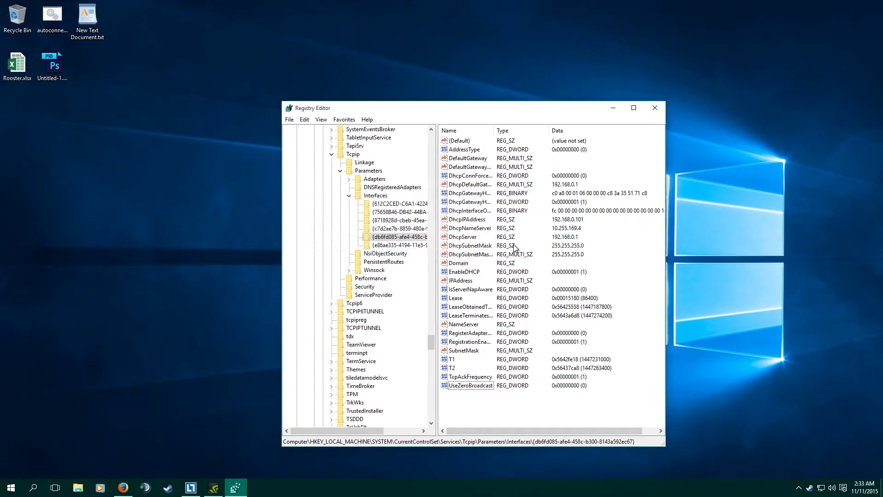
Collapse the Tcpip key and the whole SYSTEM branch under HKEY_LOCAL_MACHINE.
{"action": "left_click_drag", "start_coordinate": [453, 109], "coordinate": [383, 71]}
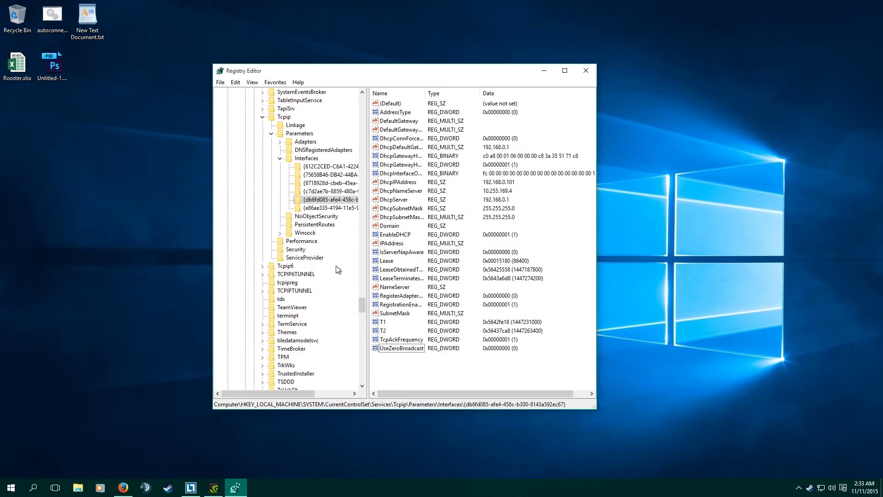
{"action": "scroll", "coordinate": [338, 269], "scroll_direction": "up", "scroll_amount": 5}
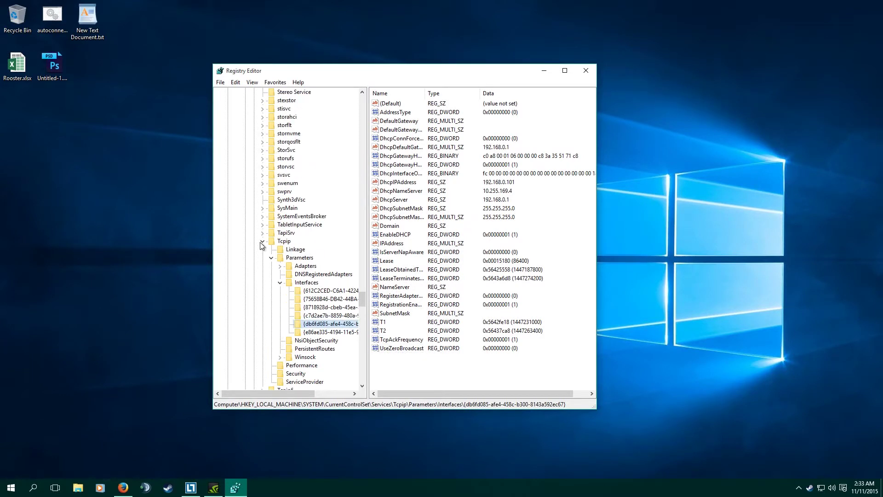
{"action": "left_click", "coordinate": [262, 241]}
{"action": "scroll", "coordinate": [262, 244], "scroll_direction": "up", "scroll_amount": 18}
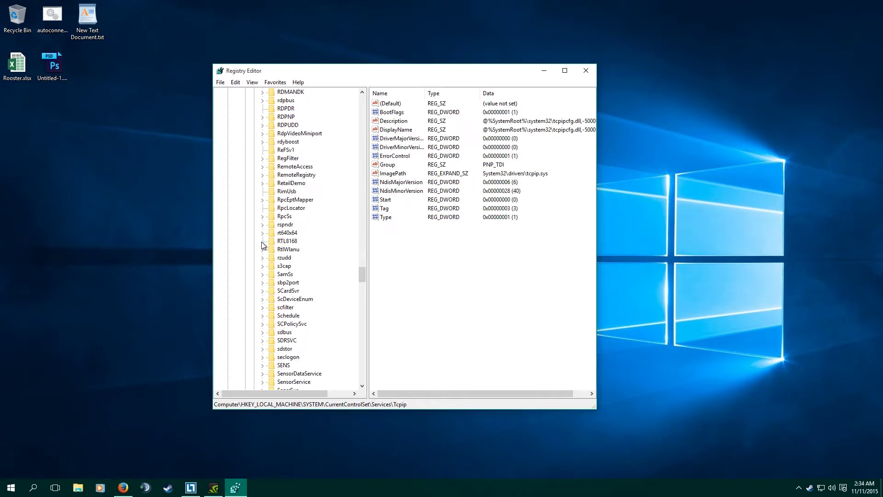
{"action": "scroll", "coordinate": [261, 242], "scroll_direction": "up", "scroll_amount": 7}
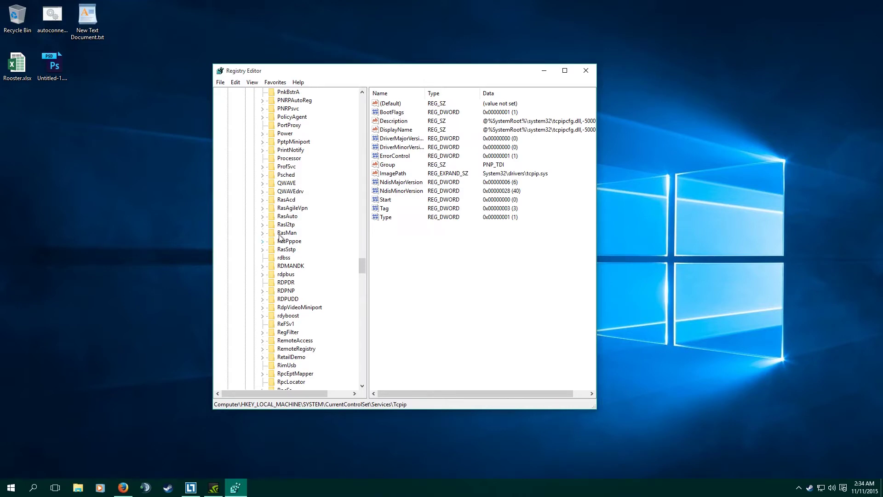
{"action": "scroll", "coordinate": [338, 189], "scroll_direction": "up", "scroll_amount": 8}
{"action": "scroll", "coordinate": [336, 177], "scroll_direction": "up", "scroll_amount": 16}
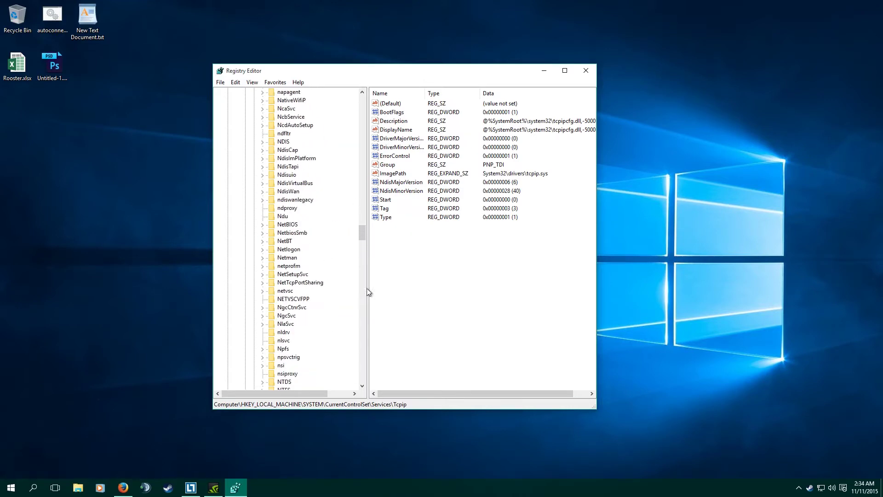
{"action": "left_click_drag", "start_coordinate": [364, 231], "coordinate": [364, 97]}
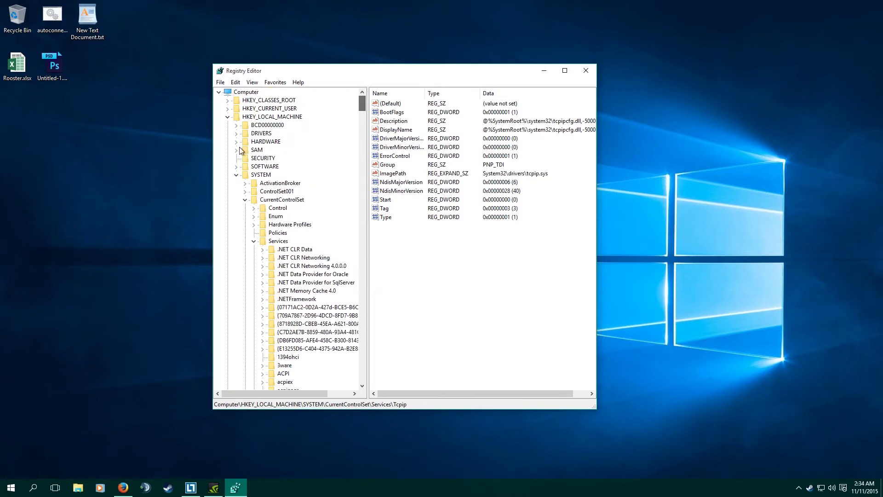
{"action": "left_click", "coordinate": [236, 174]}
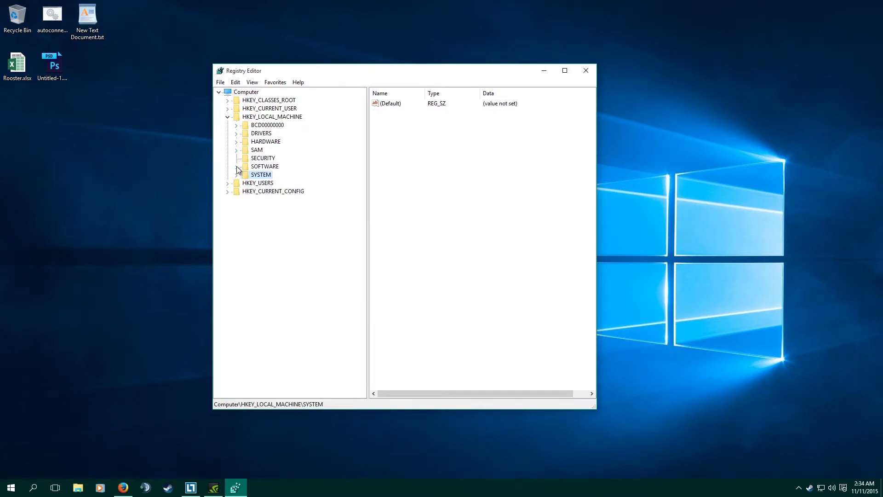
Open the MSMQ key under HKEY_LOCAL_MACHINE\SOFTWARE\Microsoft to view its values.
{"action": "left_click", "coordinate": [236, 166]}
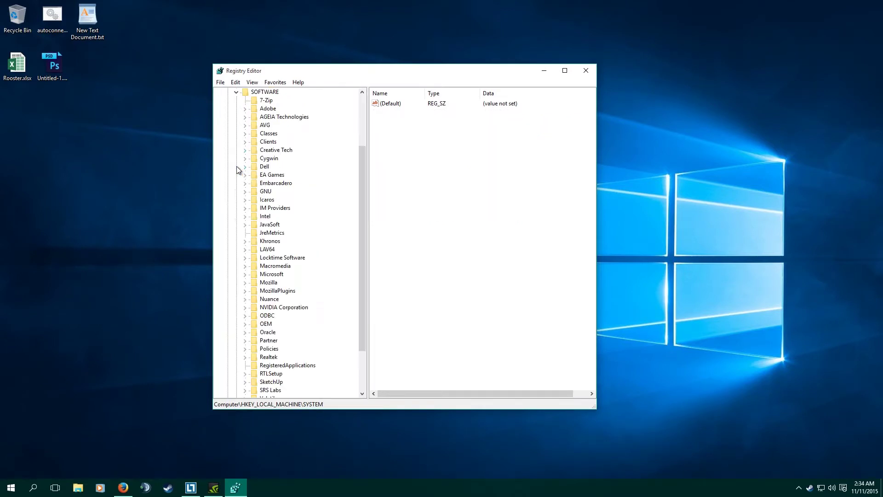
{"action": "left_click", "coordinate": [244, 274]}
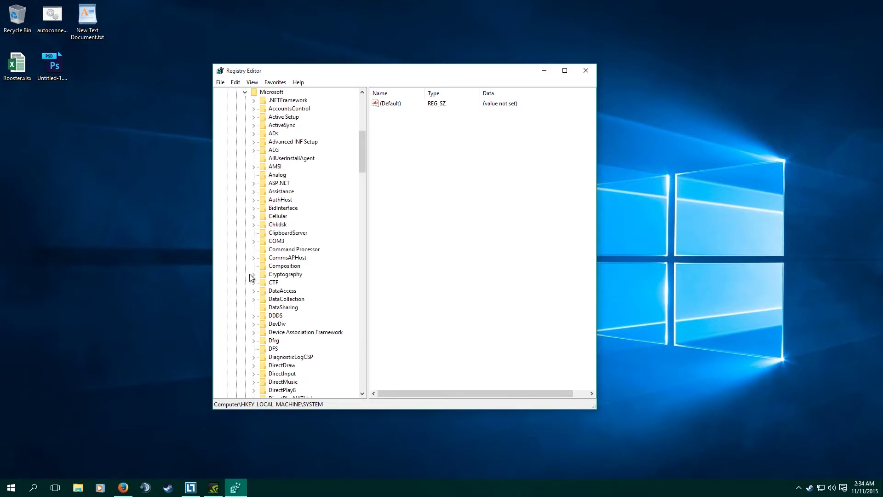
{"action": "scroll", "coordinate": [298, 299], "scroll_direction": "down", "scroll_amount": 13}
{"action": "scroll", "coordinate": [297, 295], "scroll_direction": "down", "scroll_amount": 9}
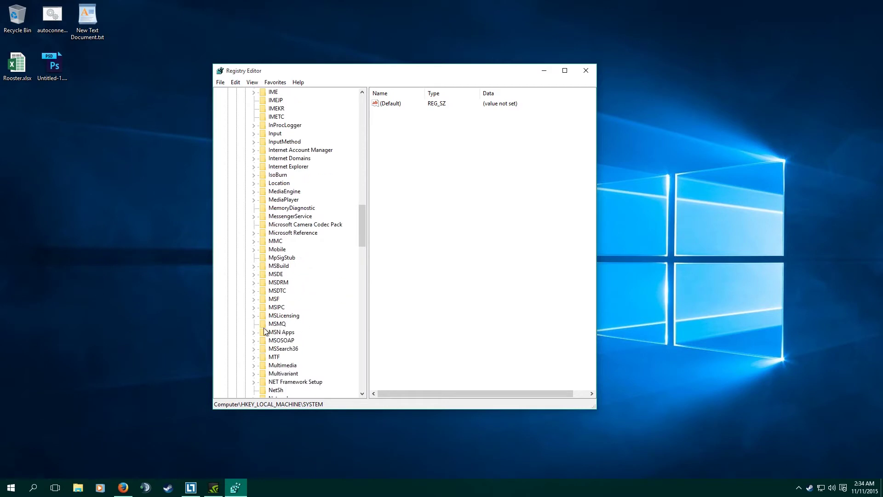
{"action": "left_click", "coordinate": [282, 324]}
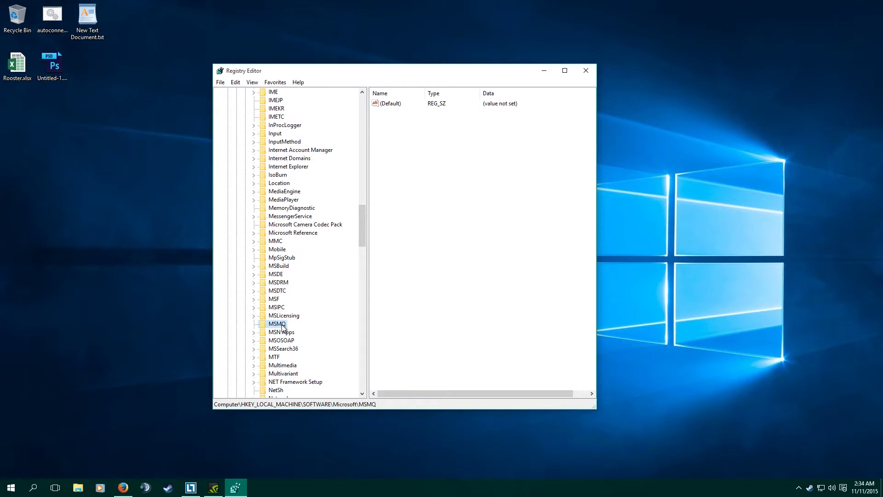
Reposition the Registry Editor window and close it.
{"action": "left_click_drag", "start_coordinate": [372, 75], "coordinate": [378, 67]}
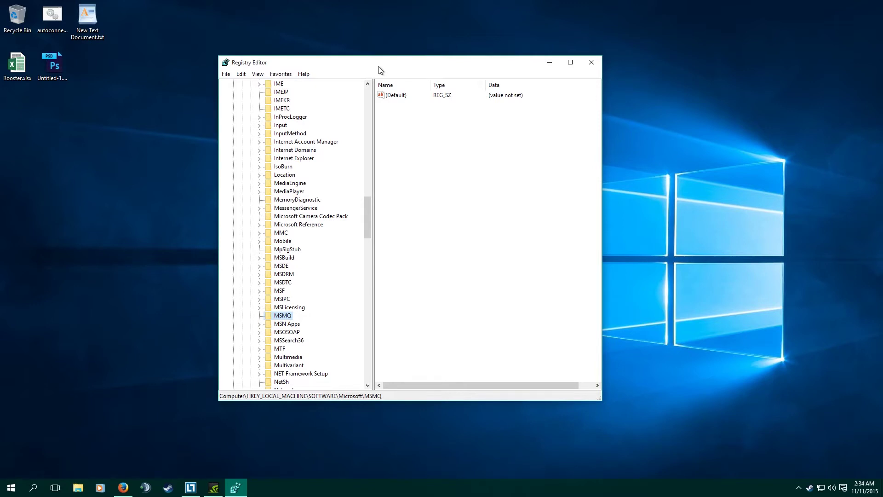
{"action": "left_click_drag", "start_coordinate": [379, 70], "coordinate": [355, 70]}
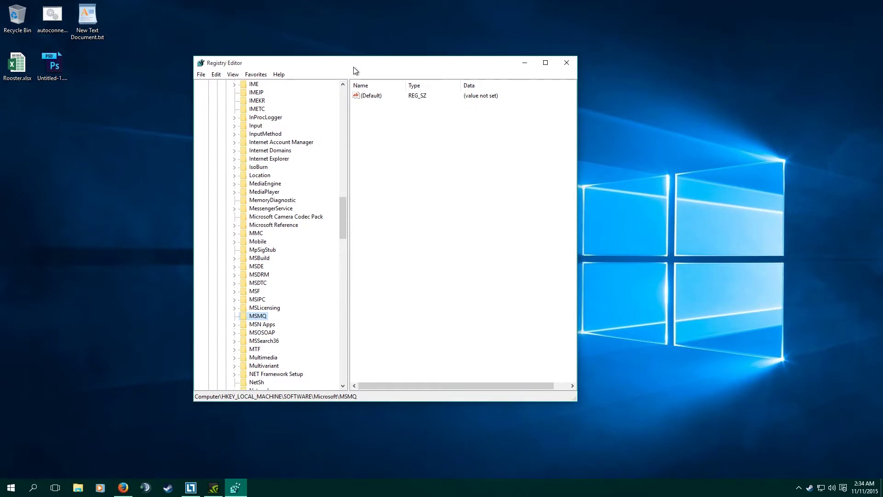
{"action": "left_click_drag", "start_coordinate": [392, 60], "coordinate": [477, 64]}
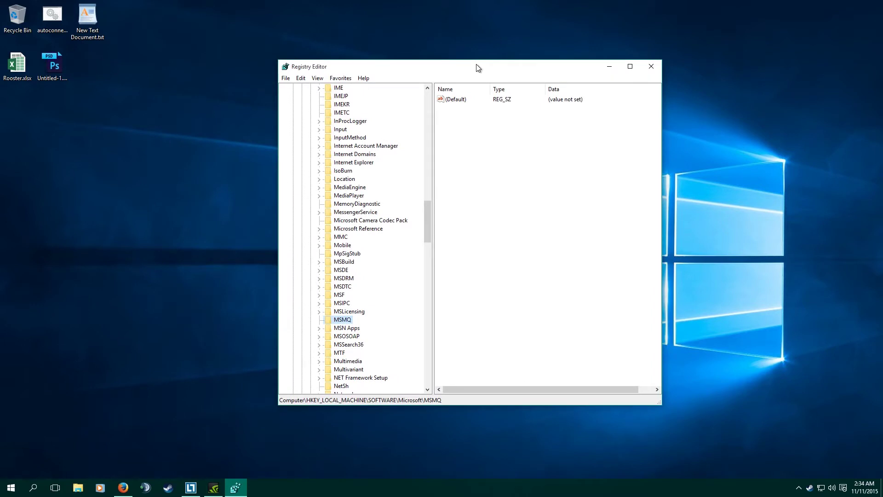
{"action": "left_click", "coordinate": [651, 66]}
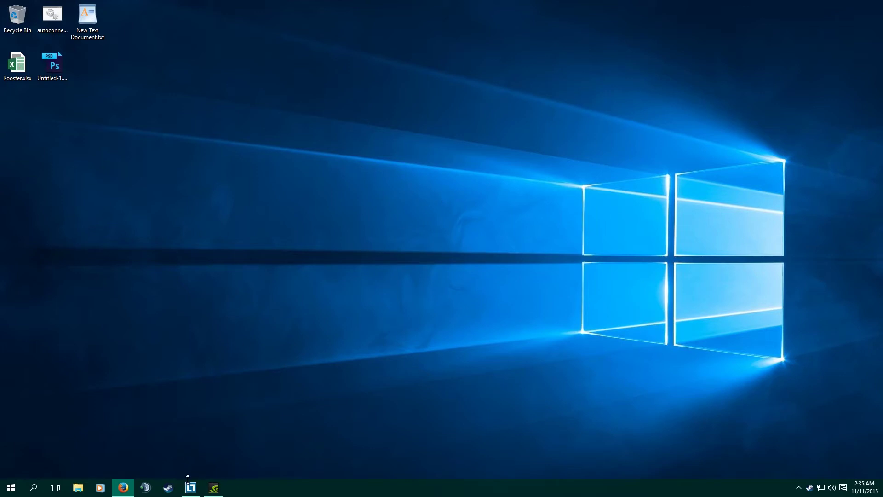
Switch to NetLimiter 4 and enlarge its window vertically to show more of the application list.
{"action": "mouse_move", "coordinate": [191, 488]}
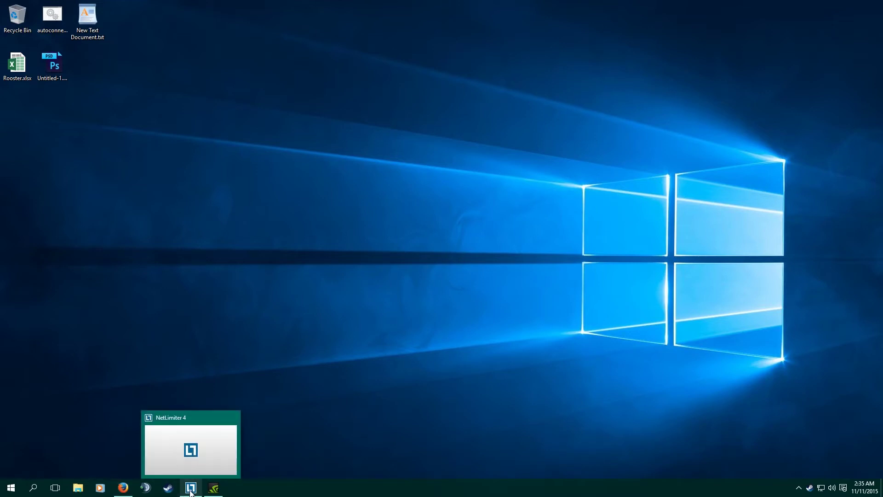
{"action": "left_click", "coordinate": [190, 491]}
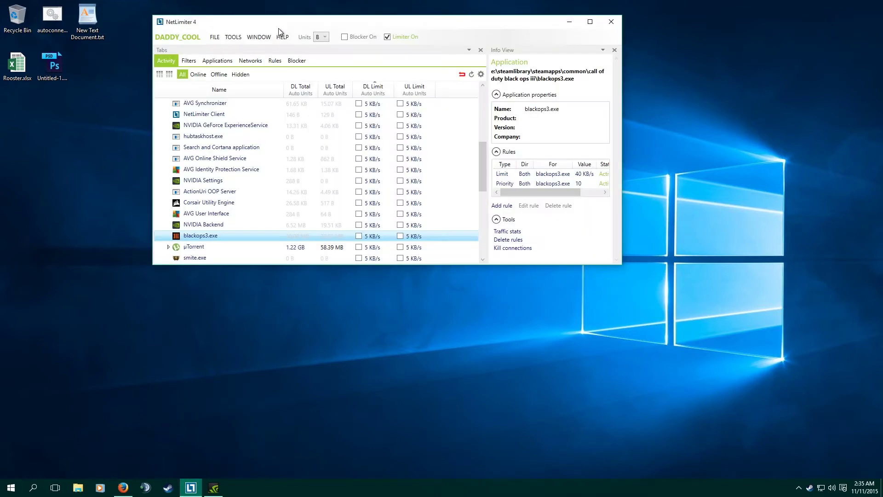
{"action": "left_click_drag", "start_coordinate": [483, 265], "coordinate": [483, 418]}
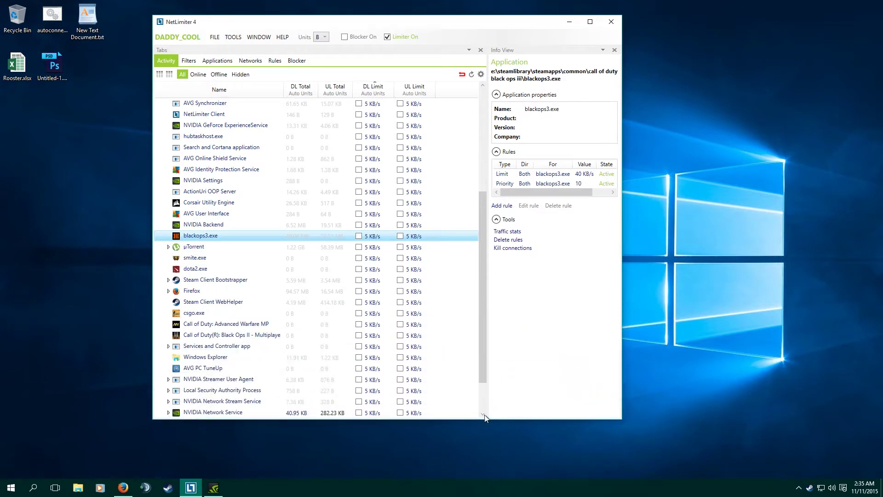
Look through the application activity list and display the rules of the top-level computer entry.
{"action": "scroll", "coordinate": [398, 339], "scroll_direction": "up", "scroll_amount": 1}
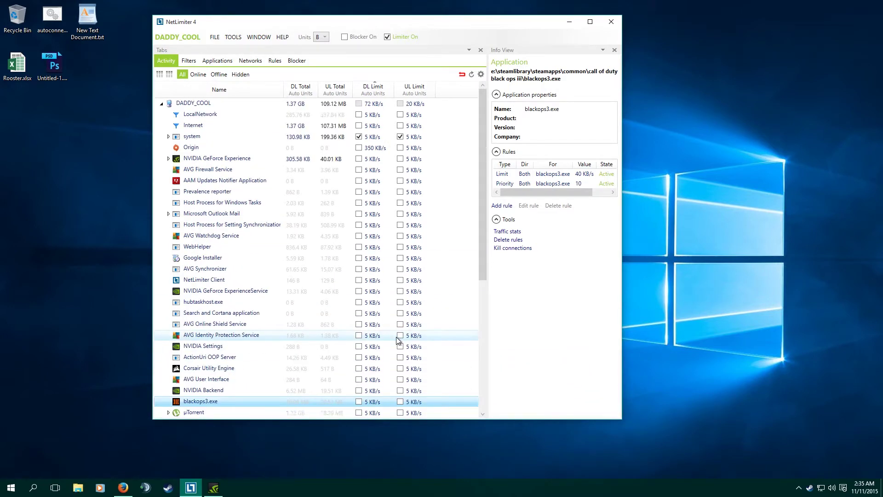
{"action": "scroll", "coordinate": [398, 340], "scroll_direction": "down", "scroll_amount": 6}
{"action": "scroll", "coordinate": [398, 340], "scroll_direction": "up", "scroll_amount": 6}
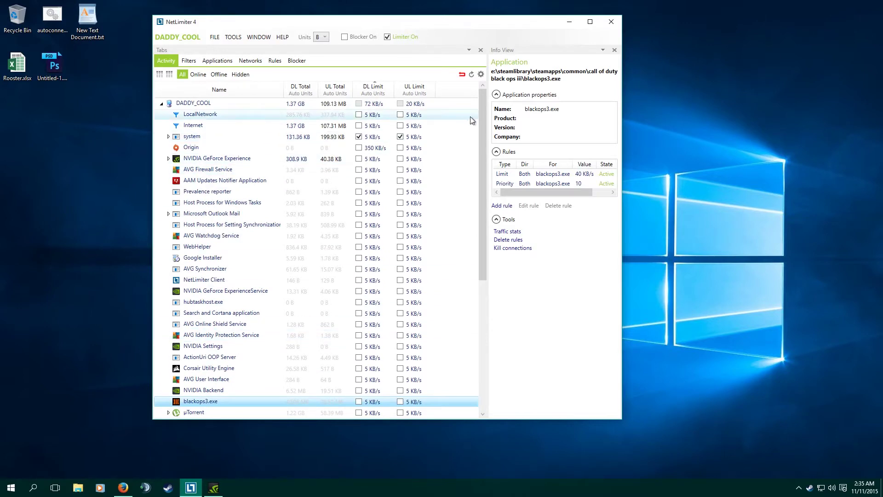
{"action": "mouse_move", "coordinate": [482, 112]}
{"action": "left_mouse_down"}
{"action": "mouse_move", "coordinate": [485, 220]}
{"action": "mouse_move", "coordinate": [496, 231]}
{"action": "mouse_move", "coordinate": [485, 97]}
{"action": "left_mouse_up"}
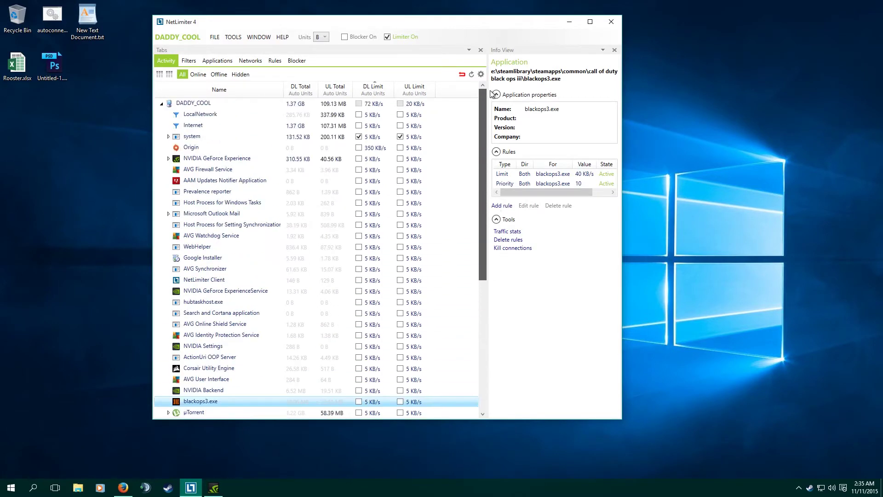
{"action": "left_click", "coordinate": [368, 105]}
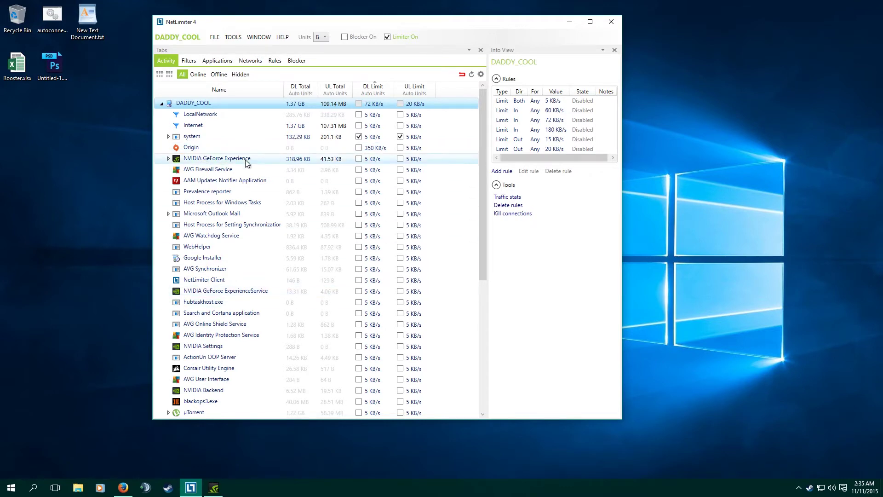
Enable the 5 KB/s download and upload limits for Steam Client Bootstrapper.
{"action": "scroll", "coordinate": [271, 263], "scroll_direction": "down", "scroll_amount": 6}
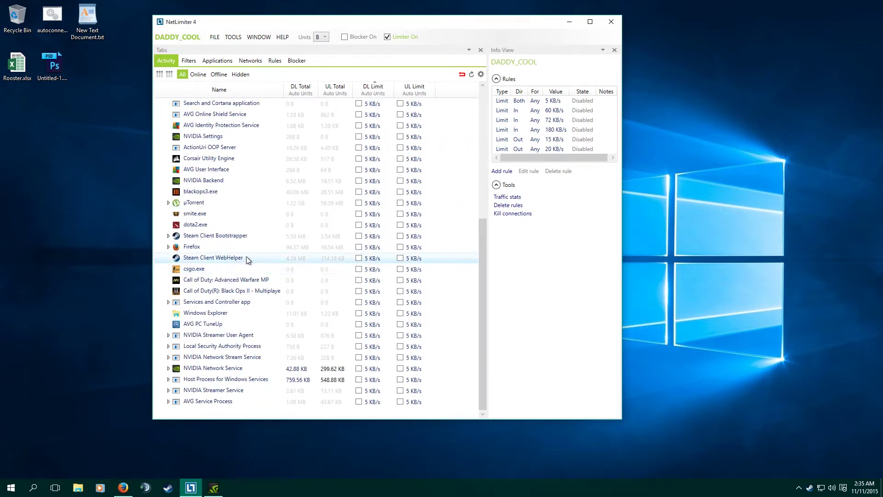
{"action": "left_click", "coordinate": [231, 237]}
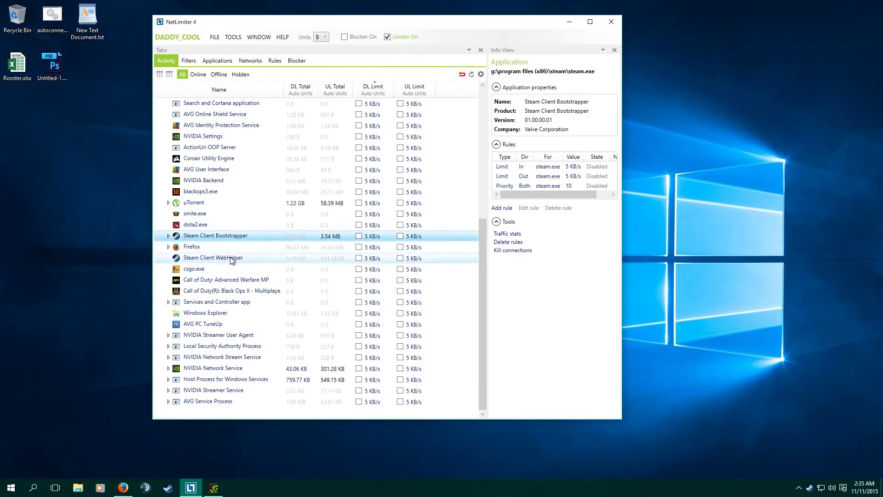
{"action": "left_click", "coordinate": [359, 236]}
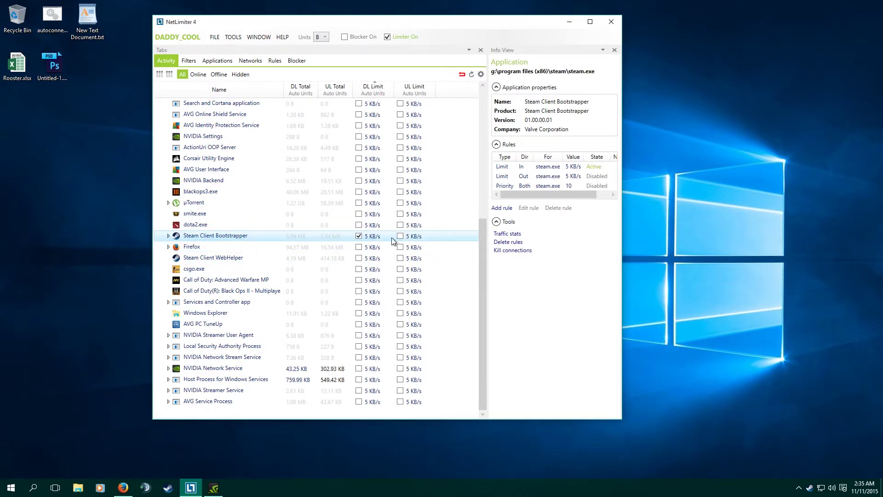
{"action": "left_click", "coordinate": [400, 236]}
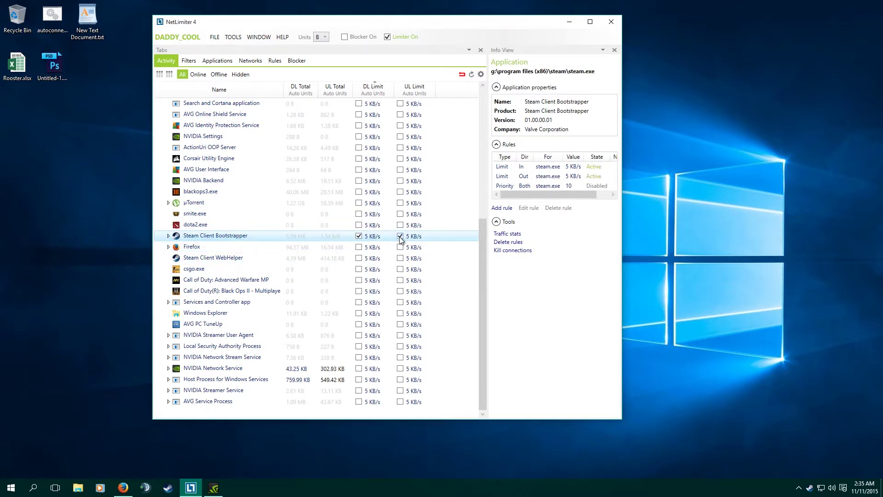
View the rules of Steam Client WebHelper, and disable both limits on Steam Client Bootstrapper.
{"action": "left_click", "coordinate": [395, 261]}
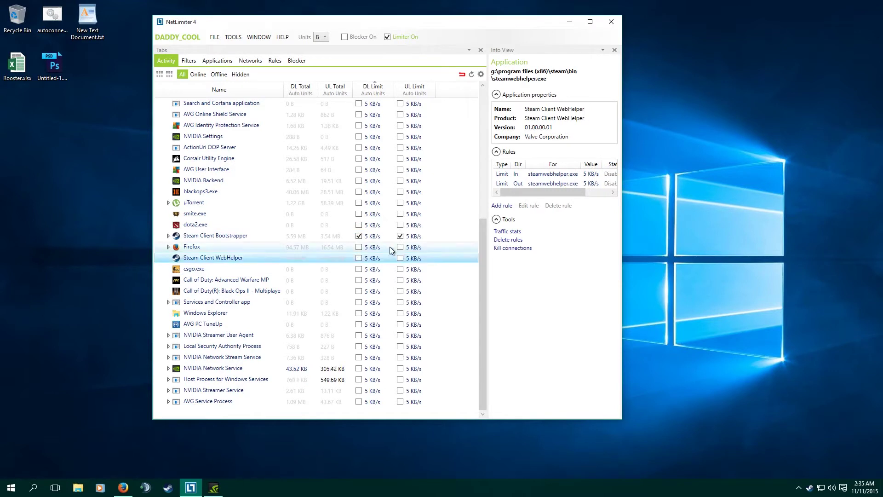
{"action": "left_click", "coordinate": [359, 236]}
{"action": "left_click", "coordinate": [400, 236]}
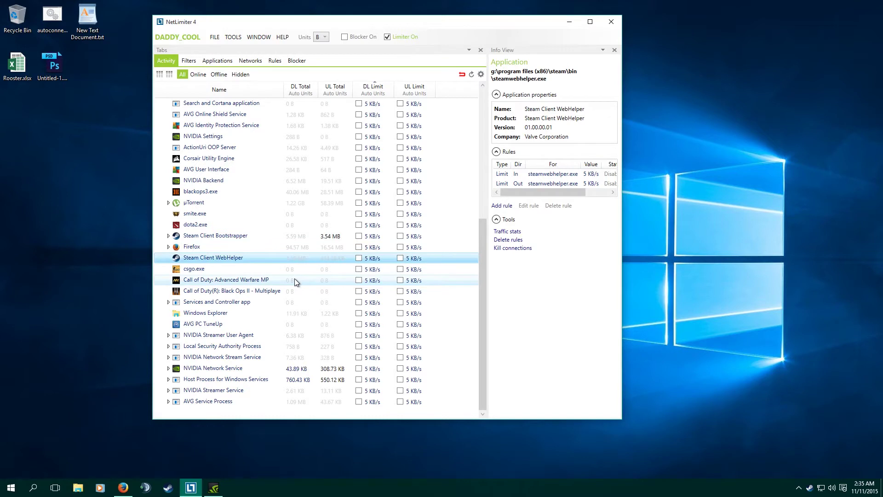
Compare the limit and priority rules of Call of Duty: Black Ops II - Multiplayer with those of Call of Duty: Advanced Warfare MP.
{"action": "left_click", "coordinate": [207, 292]}
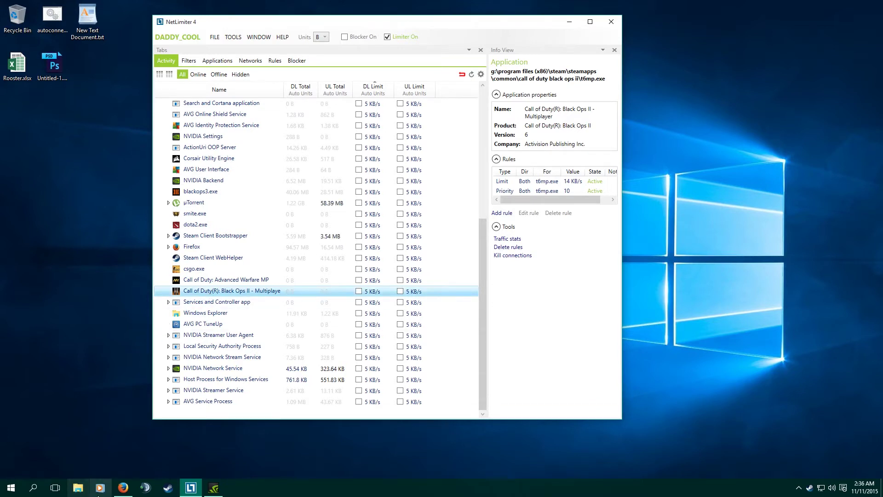
{"action": "left_click_drag", "start_coordinate": [294, 26], "coordinate": [404, 26]}
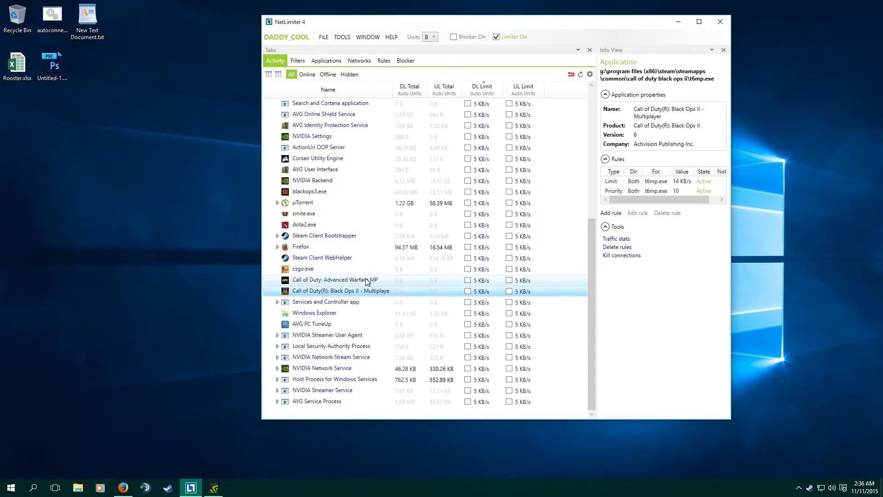
{"action": "left_click", "coordinate": [390, 280]}
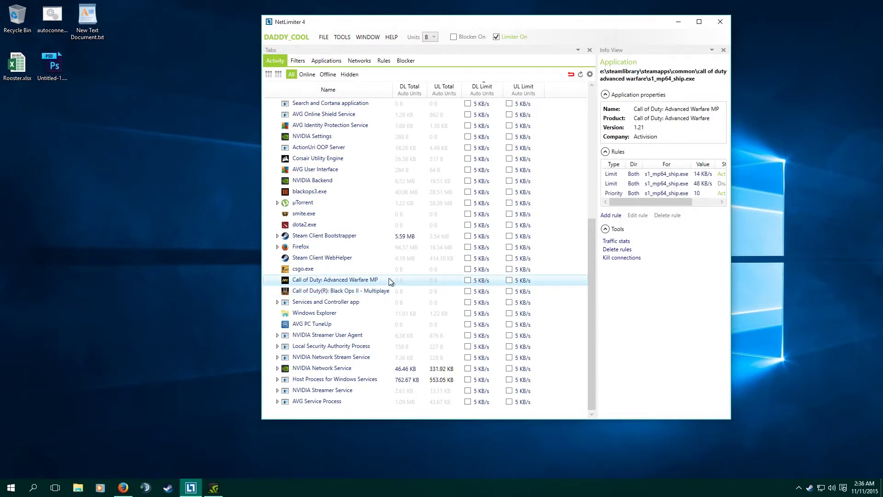
{"action": "left_click", "coordinate": [385, 291]}
{"action": "left_click", "coordinate": [384, 280]}
{"action": "left_click", "coordinate": [384, 290]}
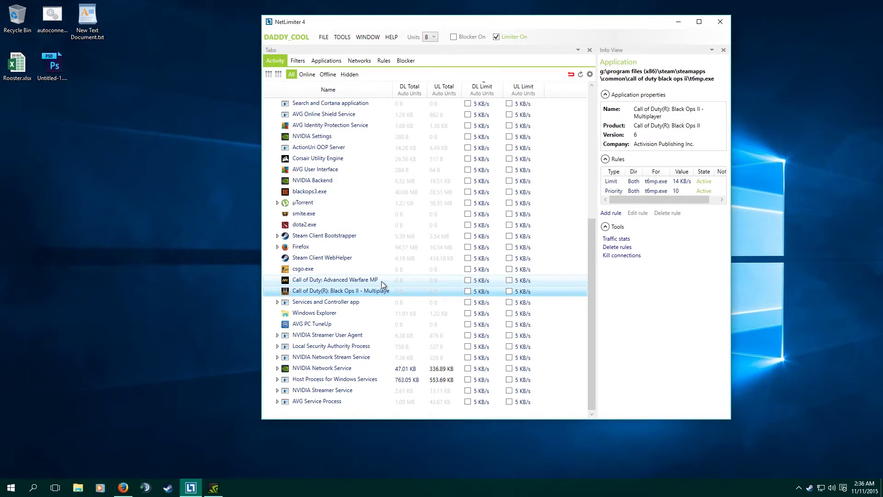
{"action": "left_click", "coordinate": [382, 281]}
{"action": "left_click", "coordinate": [371, 290]}
{"action": "left_click", "coordinate": [368, 283]}
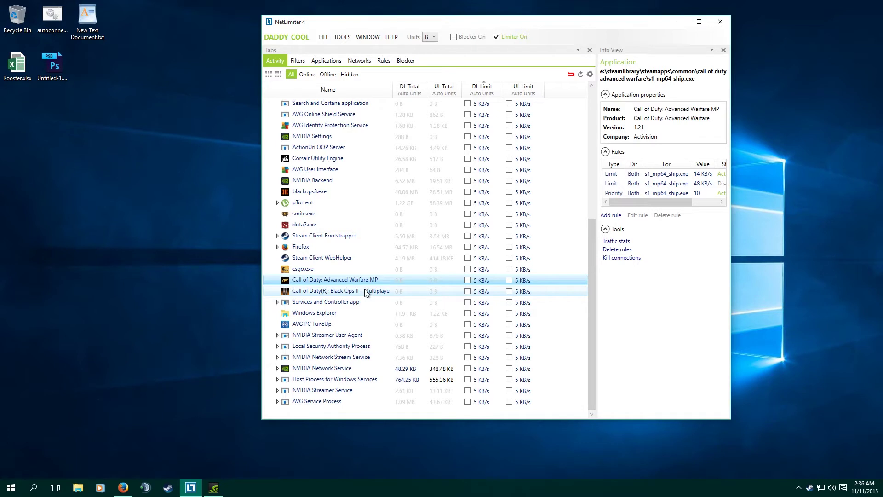
{"action": "left_click", "coordinate": [364, 290]}
{"action": "left_click", "coordinate": [359, 280]}
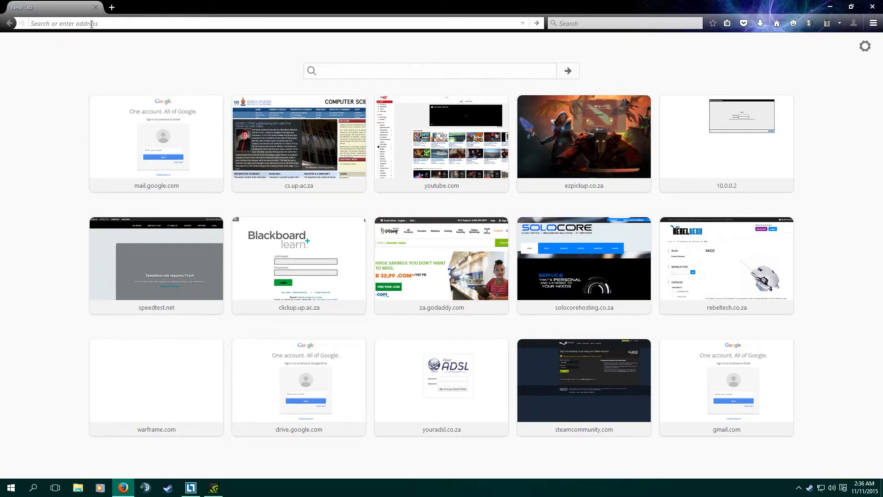
{"action": "left_click", "coordinate": [91, 24]}
{"action": "type", "text": "www."}
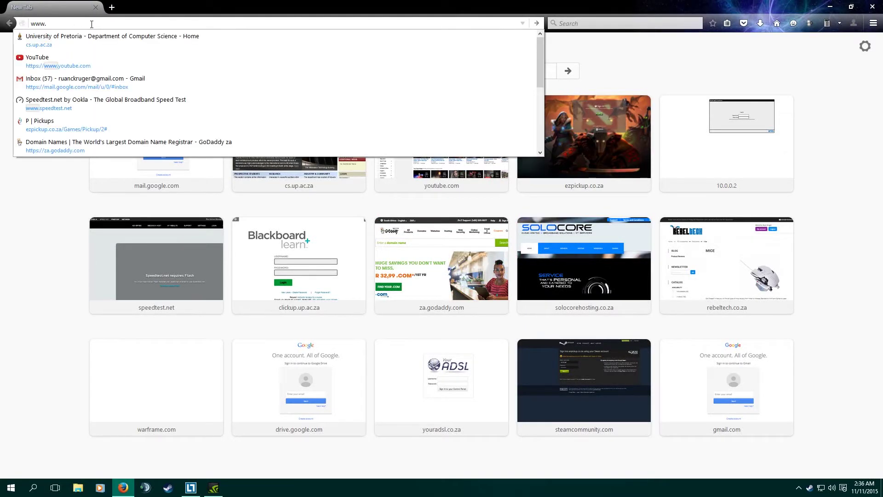
{"action": "type", "text": "ns"}
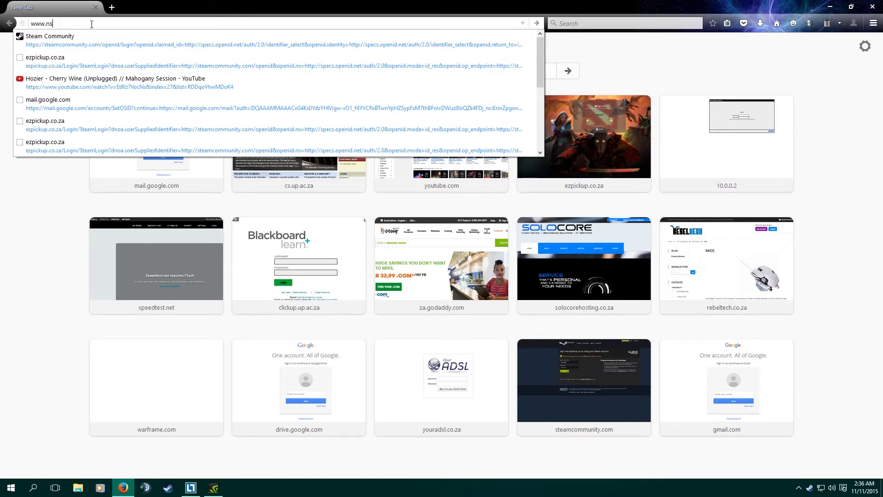
{"action": "type", "text": "peedtest.net"}
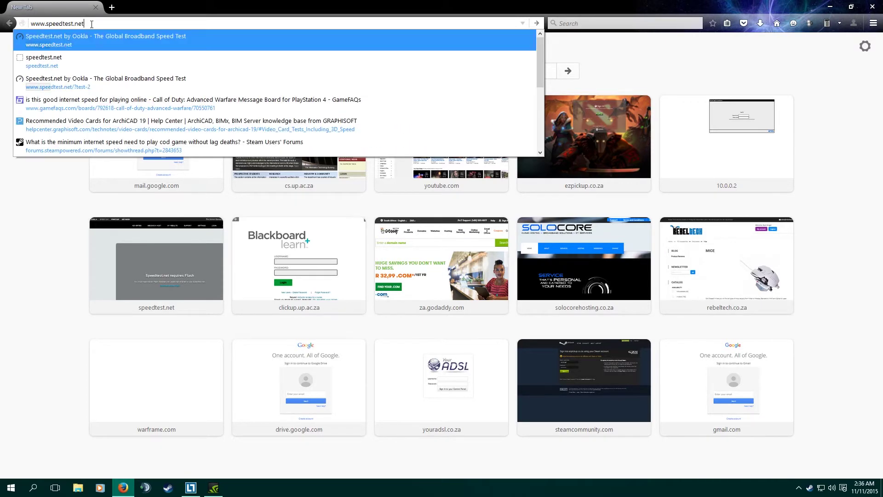
{"action": "key", "text": "Return"}
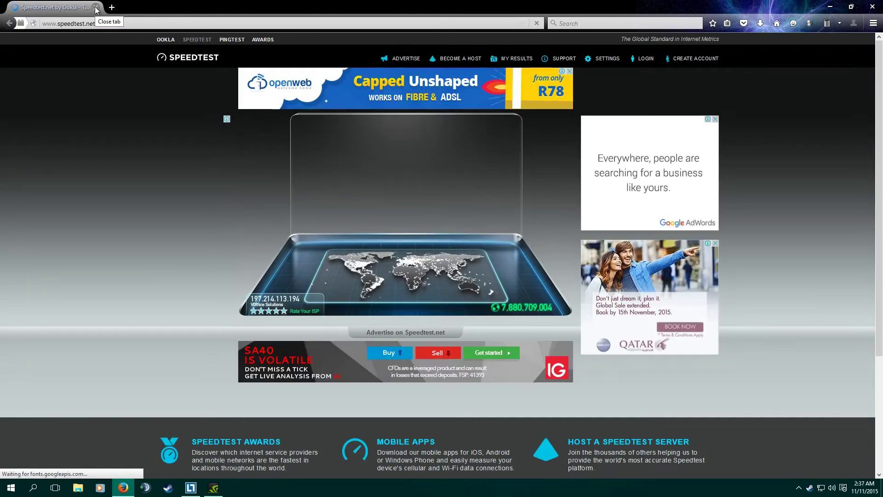
{"action": "left_click", "coordinate": [96, 8]}
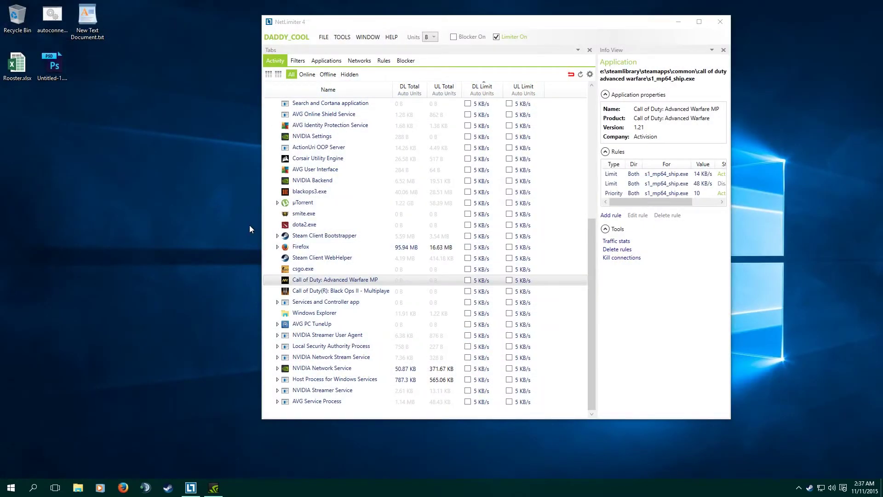
Select the Limit rule for t6mp.exe under Call of Duty: Black Ops II - Multiplayer and examine its details.
{"action": "left_click", "coordinate": [590, 244]}
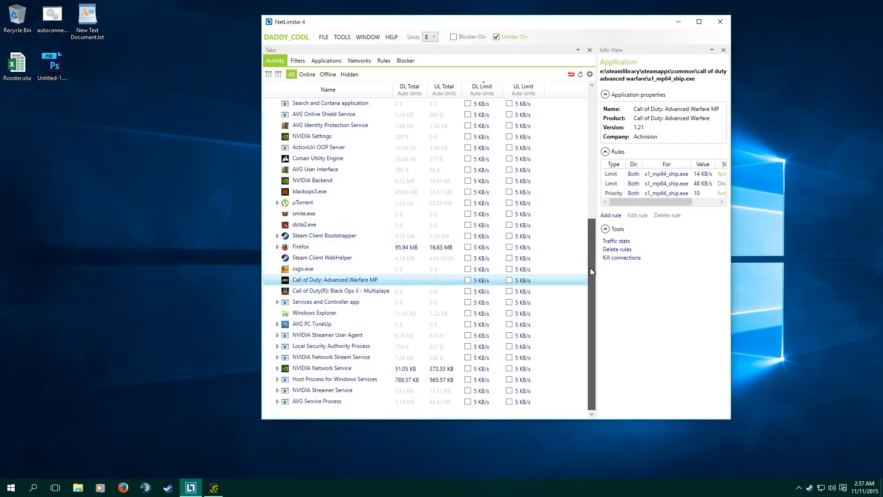
{"action": "left_click", "coordinate": [312, 291]}
{"action": "left_click", "coordinate": [666, 182]}
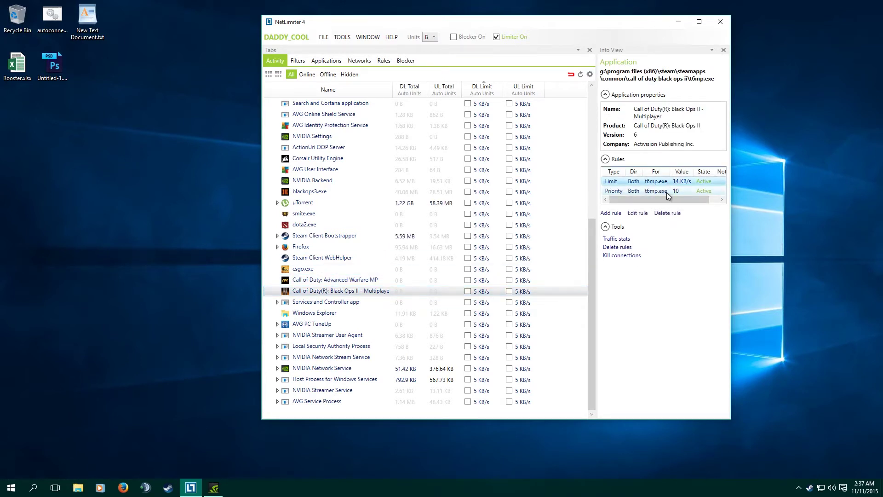
{"action": "left_click_drag", "start_coordinate": [664, 200], "coordinate": [636, 203]}
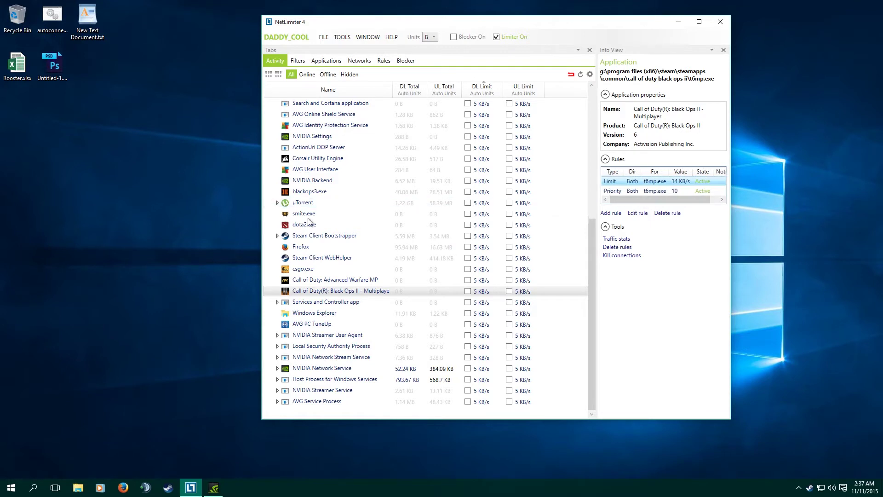
Examine the values and states of the limit and priority rules for blackops3.exe.
{"action": "left_click", "coordinate": [306, 191]}
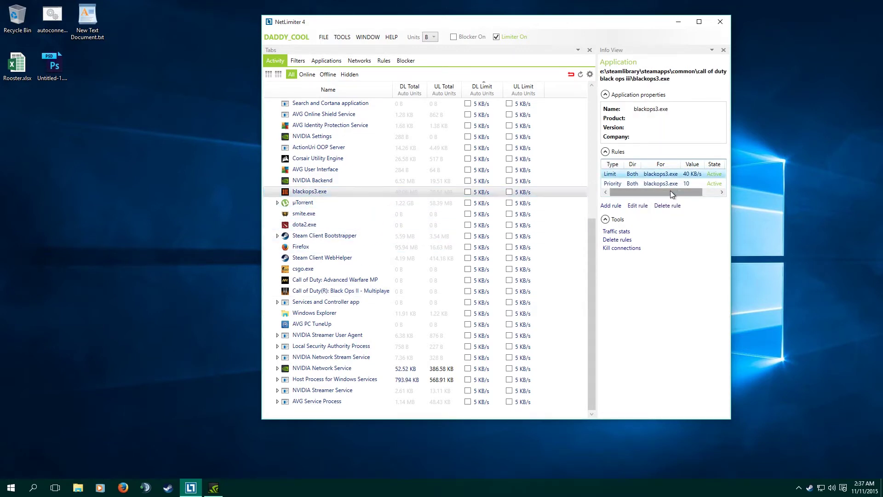
{"action": "left_click_drag", "start_coordinate": [670, 189], "coordinate": [697, 192]}
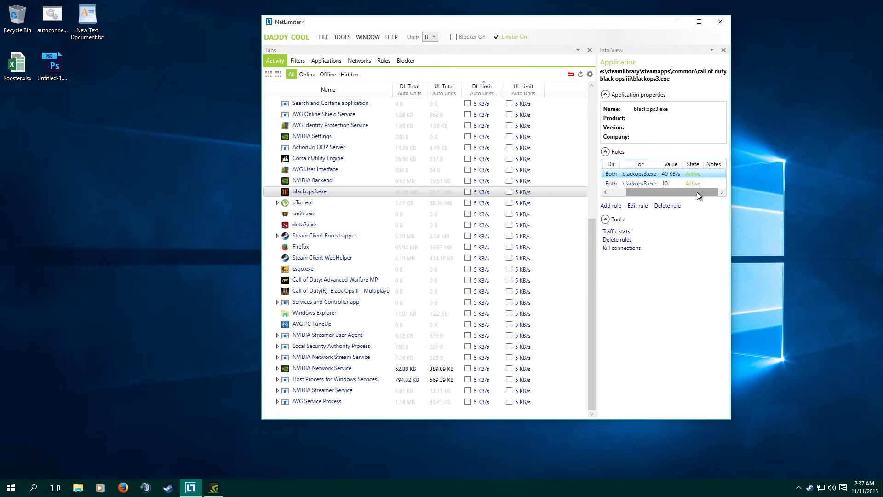
{"action": "left_click_drag", "start_coordinate": [697, 192], "coordinate": [664, 194]}
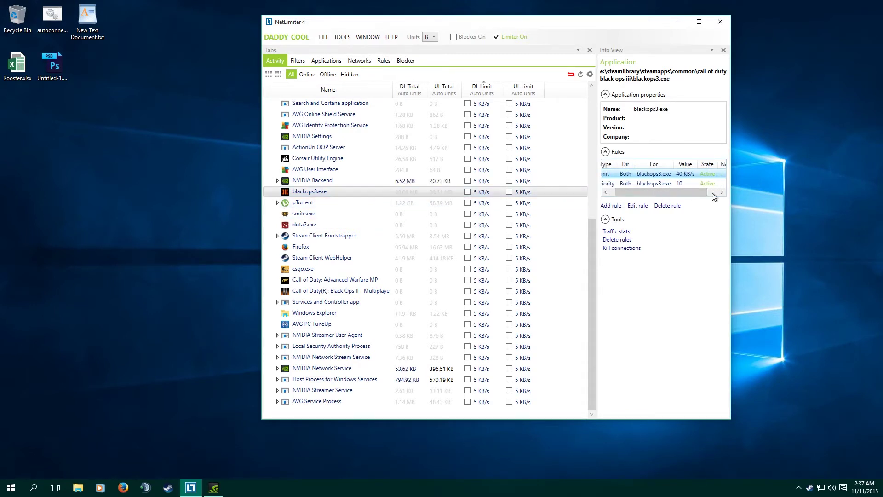
{"action": "left_click_drag", "start_coordinate": [655, 192], "coordinate": [649, 192]}
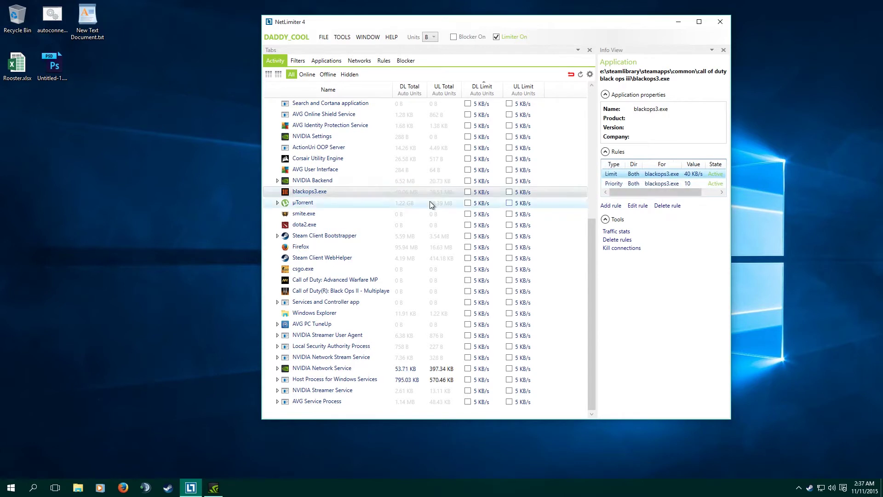
Review the rule type, direction and limit settings of a new rule for blackops3.exe, and leave without saving it.
{"action": "right_click", "coordinate": [310, 195]}
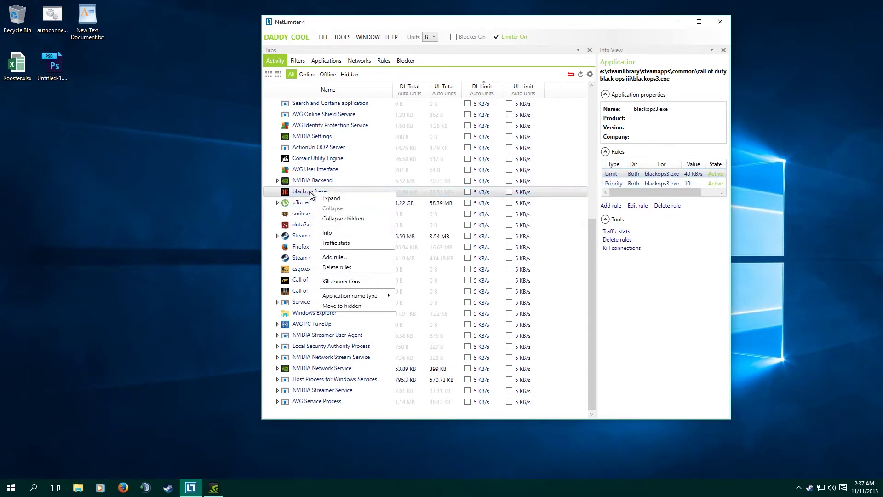
{"action": "left_click", "coordinate": [339, 256]}
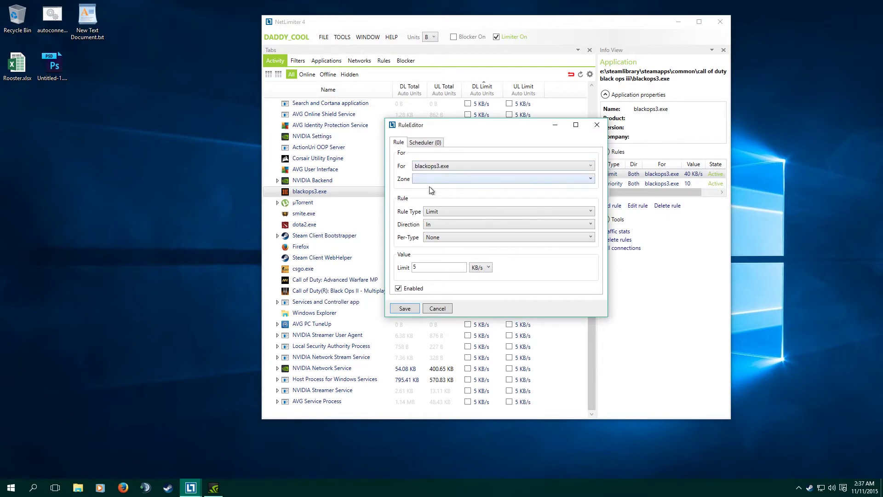
{"action": "left_click", "coordinate": [437, 211]}
{"action": "left_click", "coordinate": [437, 210]}
{"action": "left_click", "coordinate": [443, 225]}
{"action": "left_click", "coordinate": [443, 232]}
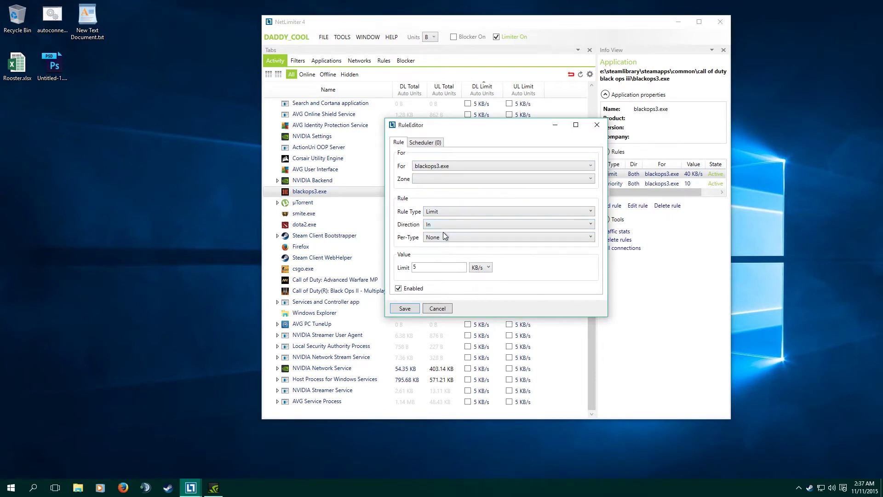
{"action": "left_click", "coordinate": [432, 266]}
{"action": "left_click", "coordinate": [437, 308]}
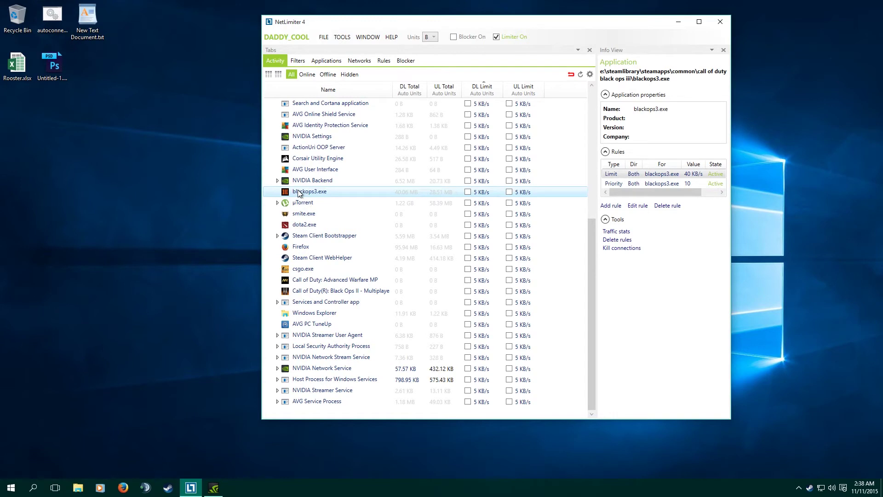
View the limit and priority rules of csgo.exe.
{"action": "left_click", "coordinate": [300, 192]}
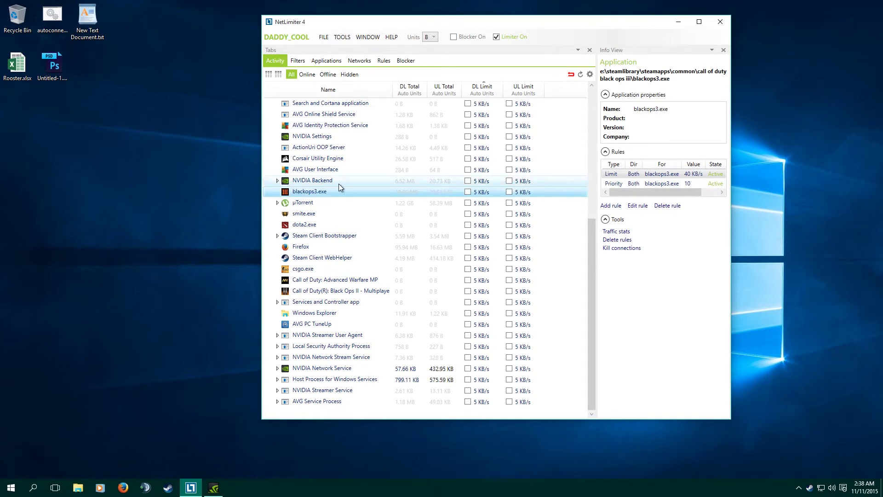
{"action": "left_click", "coordinate": [301, 283]}
{"action": "left_click", "coordinate": [305, 271]}
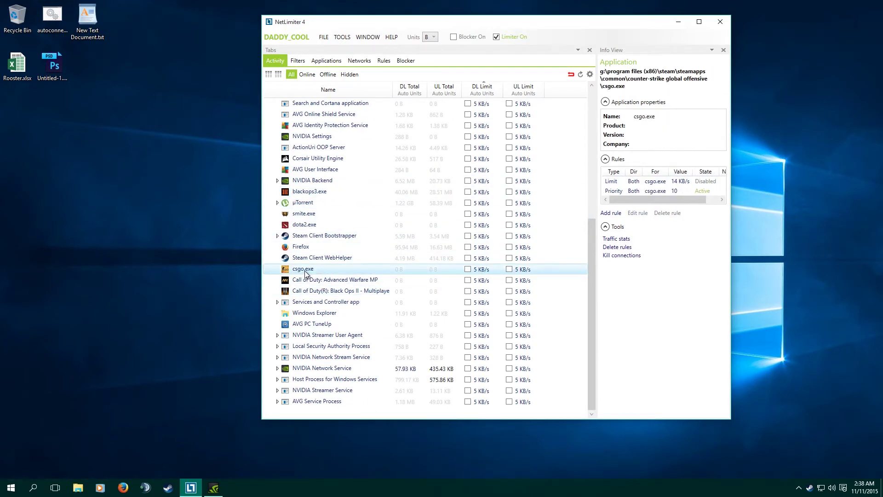
Look through the whole application list for the download and upload limits that are enabled.
{"action": "scroll", "coordinate": [593, 219], "scroll_direction": "up", "scroll_amount": 2}
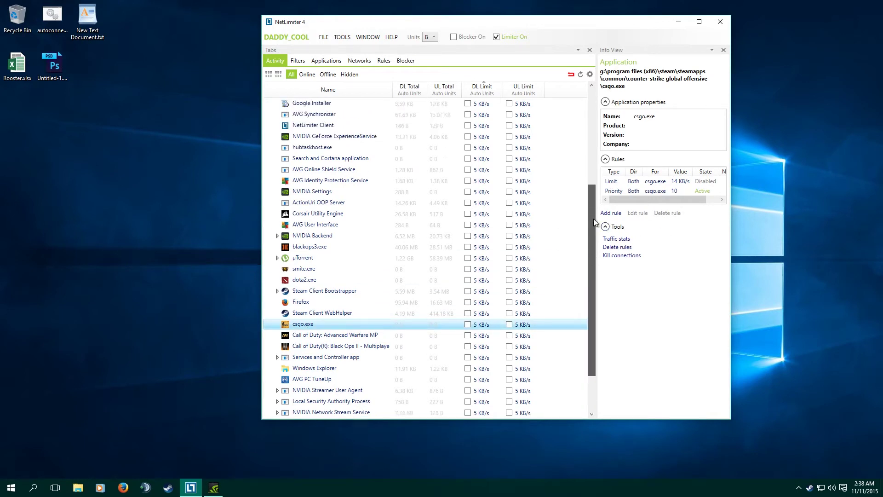
{"action": "left_click_drag", "start_coordinate": [593, 219], "coordinate": [594, 123]}
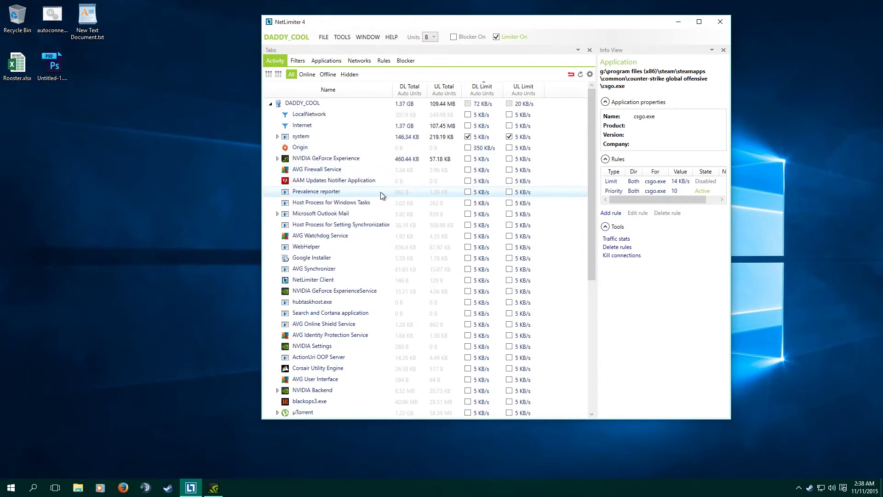
{"action": "scroll", "coordinate": [380, 200], "scroll_direction": "down", "scroll_amount": 5}
{"action": "scroll", "coordinate": [387, 205], "scroll_direction": "up", "scroll_amount": 3}
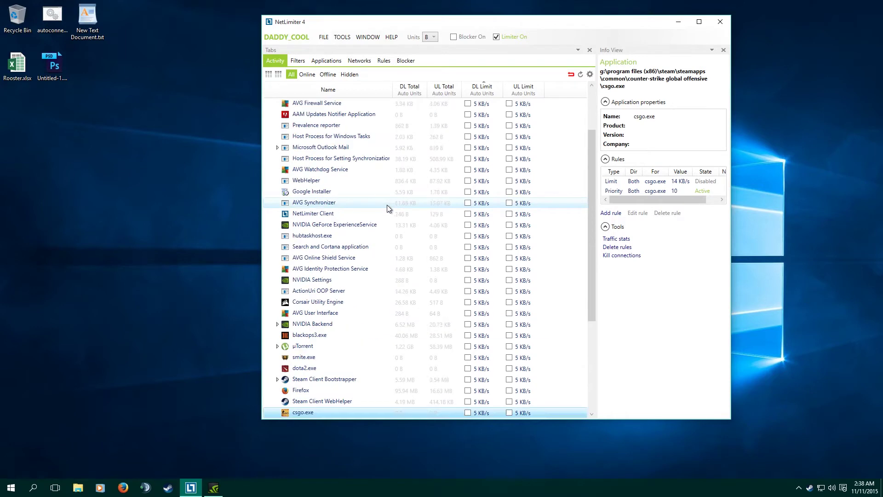
{"action": "scroll", "coordinate": [387, 205], "scroll_direction": "up", "scroll_amount": 2}
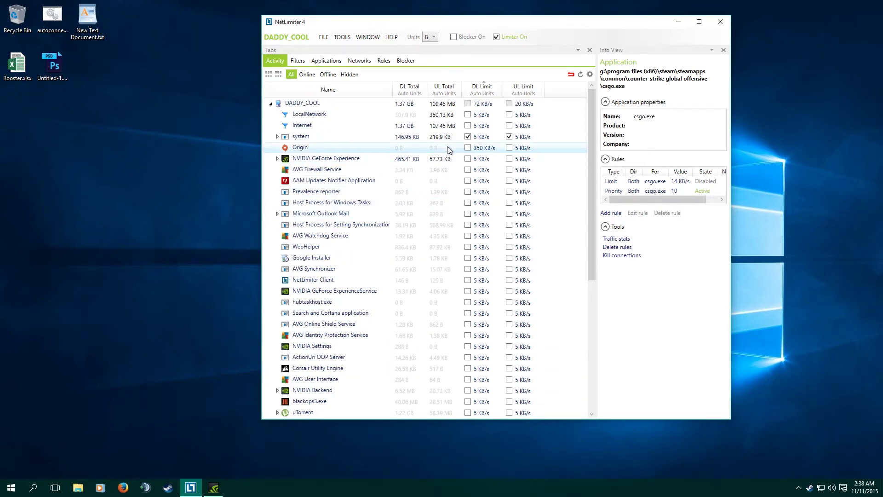
{"action": "scroll", "coordinate": [447, 146], "scroll_direction": "down", "scroll_amount": 6}
{"action": "scroll", "coordinate": [447, 148], "scroll_direction": "up", "scroll_amount": 6}
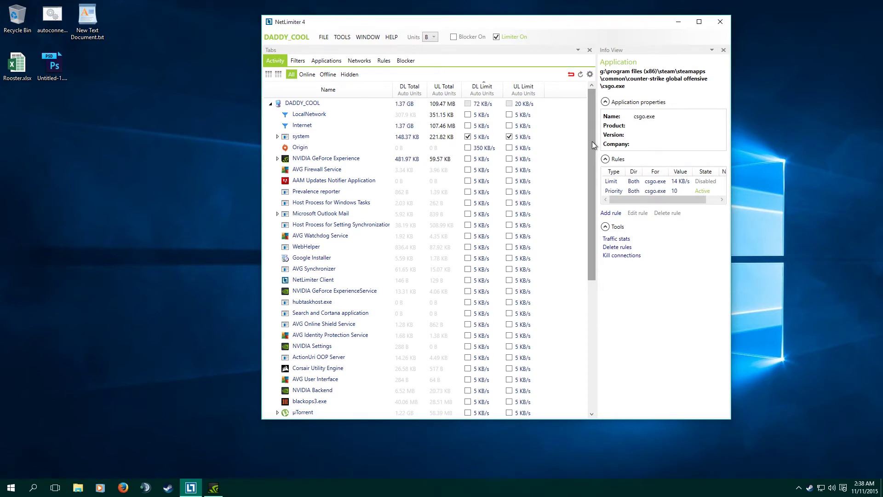
{"action": "mouse_move", "coordinate": [592, 142]}
{"action": "left_mouse_down"}
{"action": "mouse_move", "coordinate": [592, 299]}
{"action": "mouse_move", "coordinate": [583, 136]}
{"action": "left_mouse_up"}
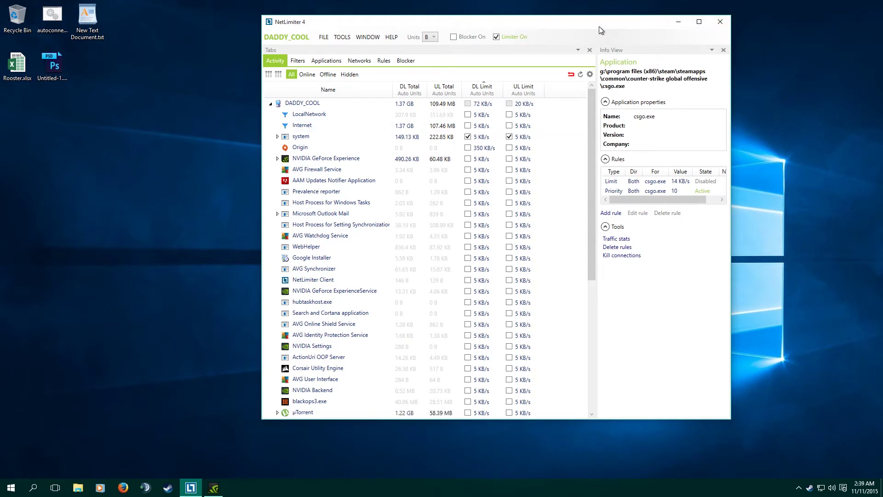
Close NetLimiter, launch Call of Duty: Black Ops III from Steam, and bring the game to the foreground.
{"action": "left_click_drag", "start_coordinate": [599, 26], "coordinate": [532, 38]}
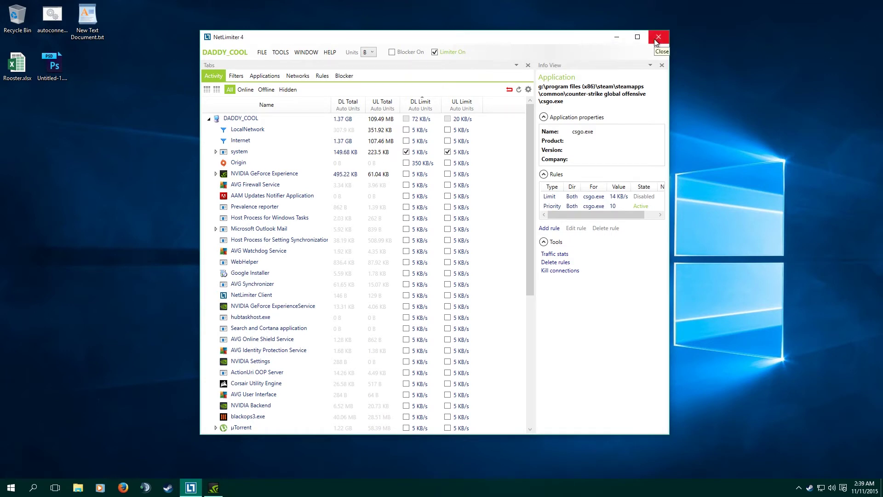
{"action": "key", "text": "alt+F4"}
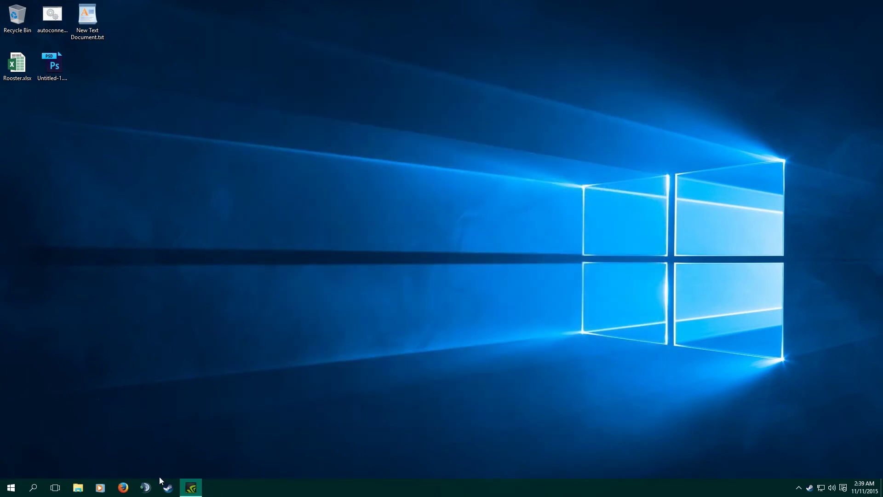
{"action": "right_click", "coordinate": [177, 493]}
{"action": "right_click", "coordinate": [810, 488]}
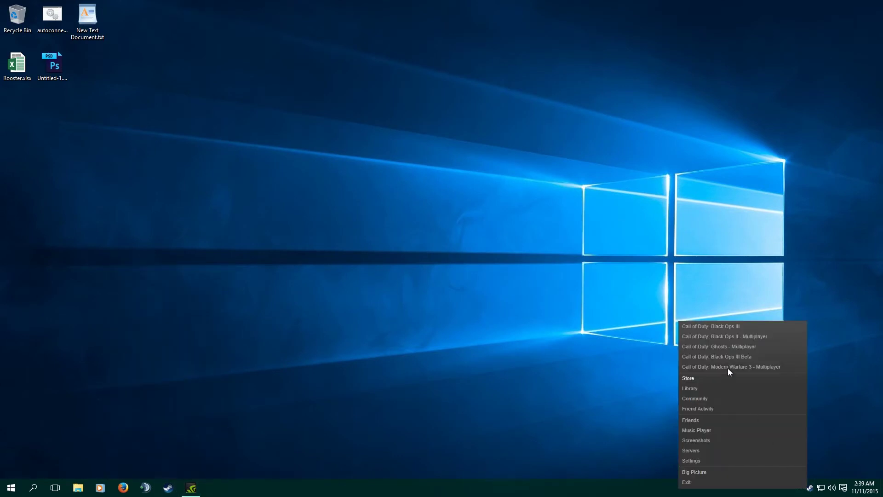
{"action": "left_click", "coordinate": [710, 326]}
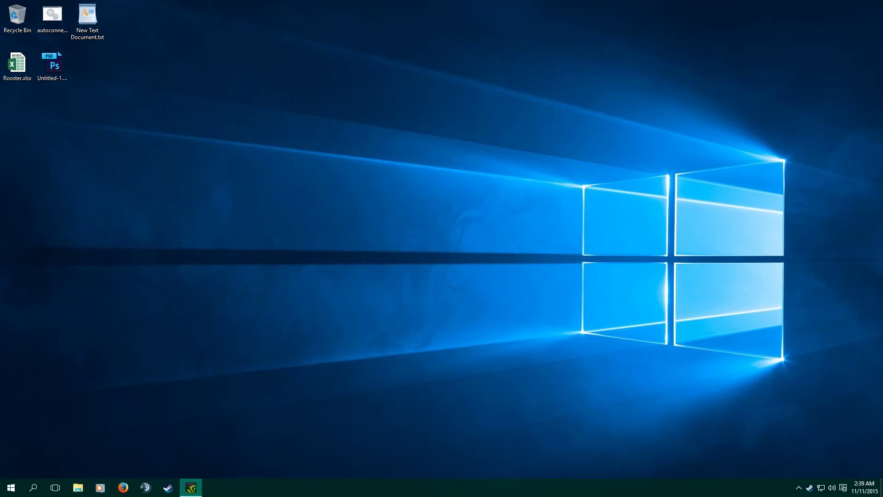
{"action": "right_click", "coordinate": [809, 488]}
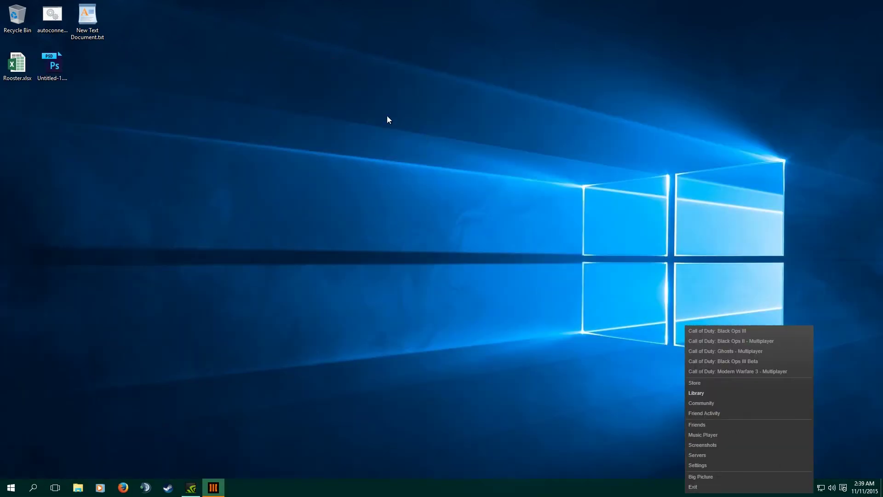
{"action": "left_click", "coordinate": [410, 148]}
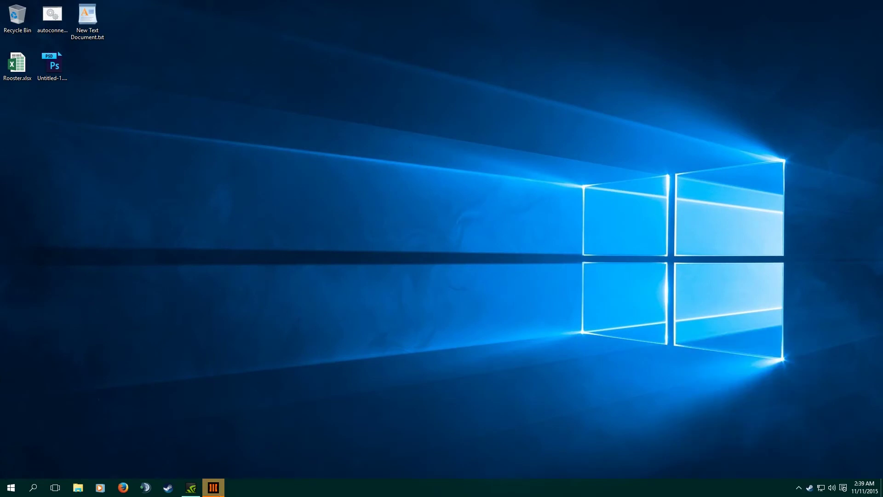
{"action": "left_click", "coordinate": [221, 493]}
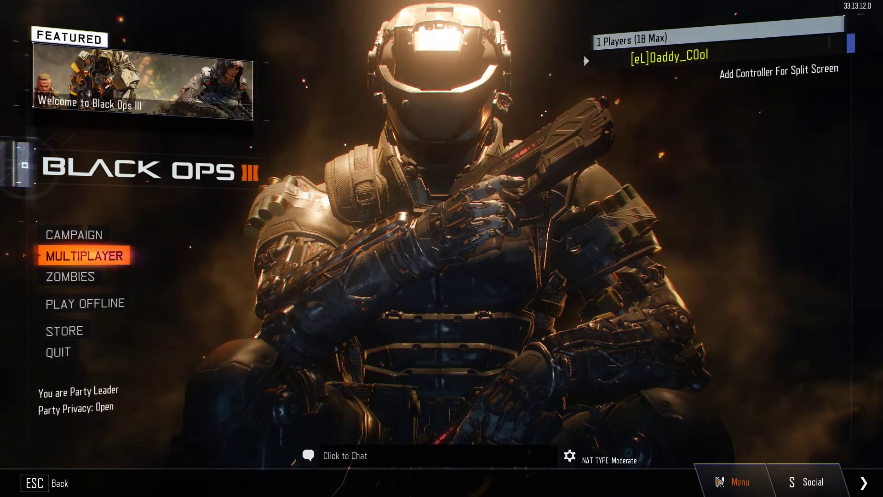
Open the video graphics settings in the options of Black Ops III.
{"action": "left_click", "coordinate": [725, 481]}
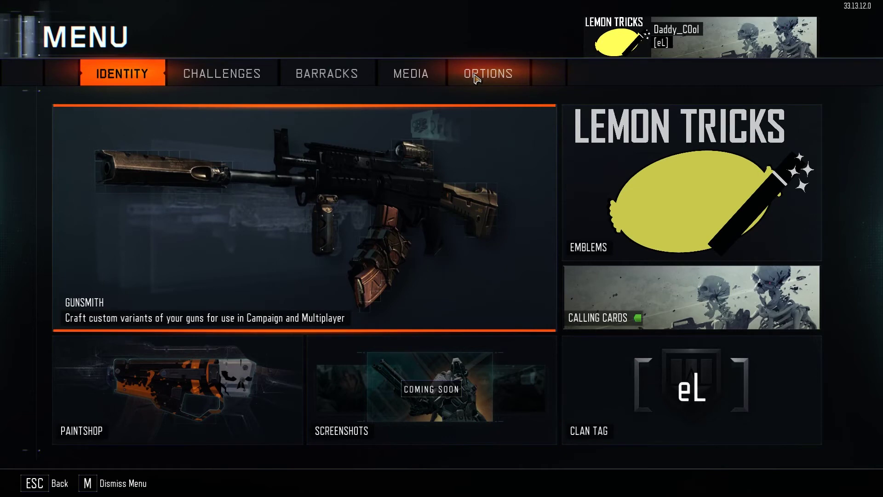
{"action": "left_click", "coordinate": [476, 76]}
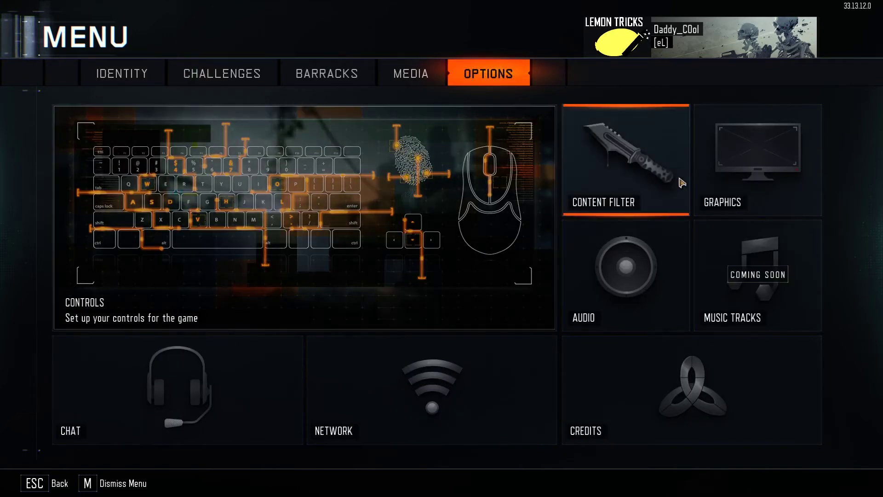
{"action": "left_click", "coordinate": [739, 179]}
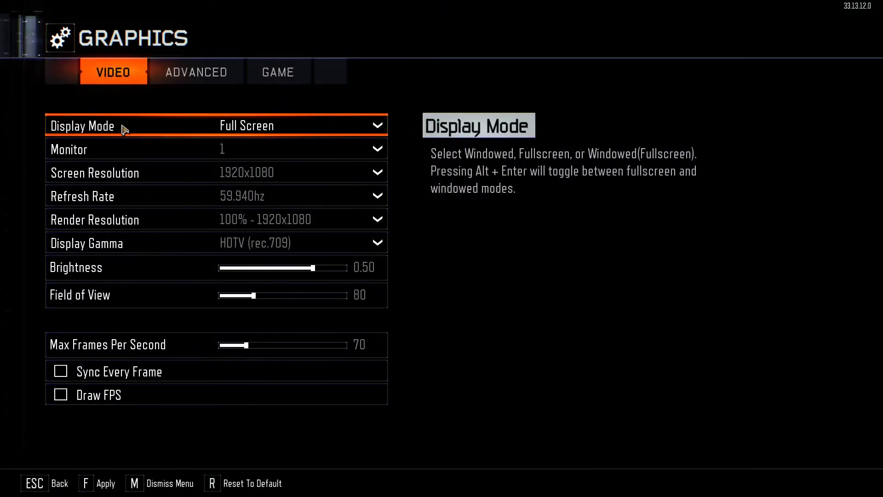